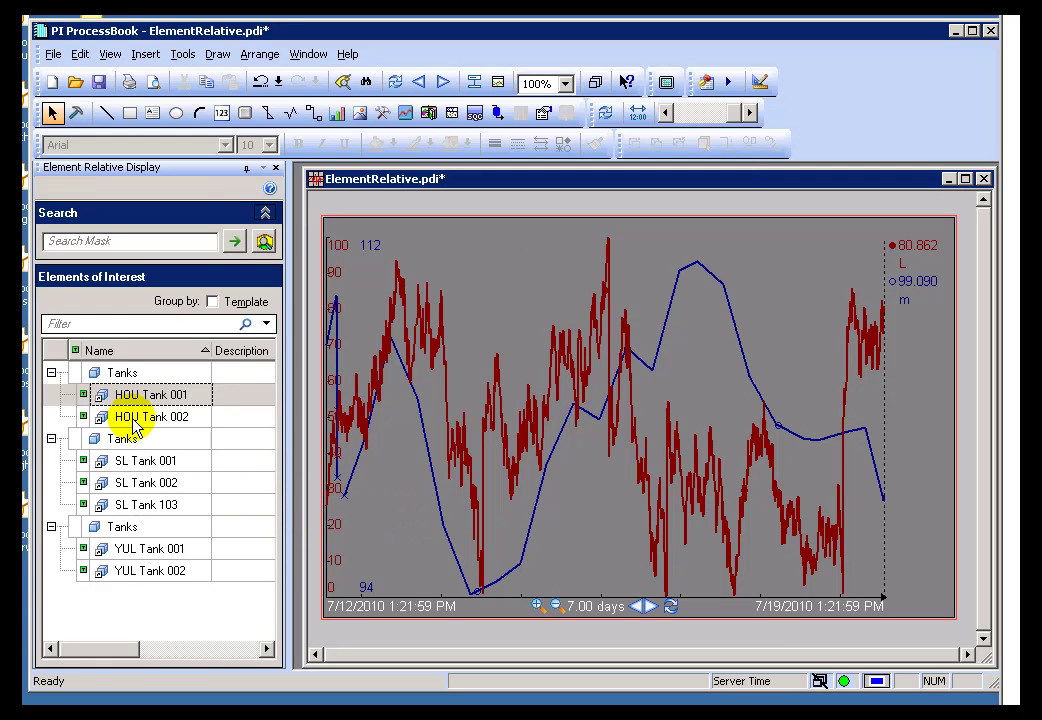
- Cycle the trend through SL Tank 002, YUL Tank 001, SL Tank 103, then back to HOU Tank 001
{"action": "left_click", "coordinate": [133, 484]}
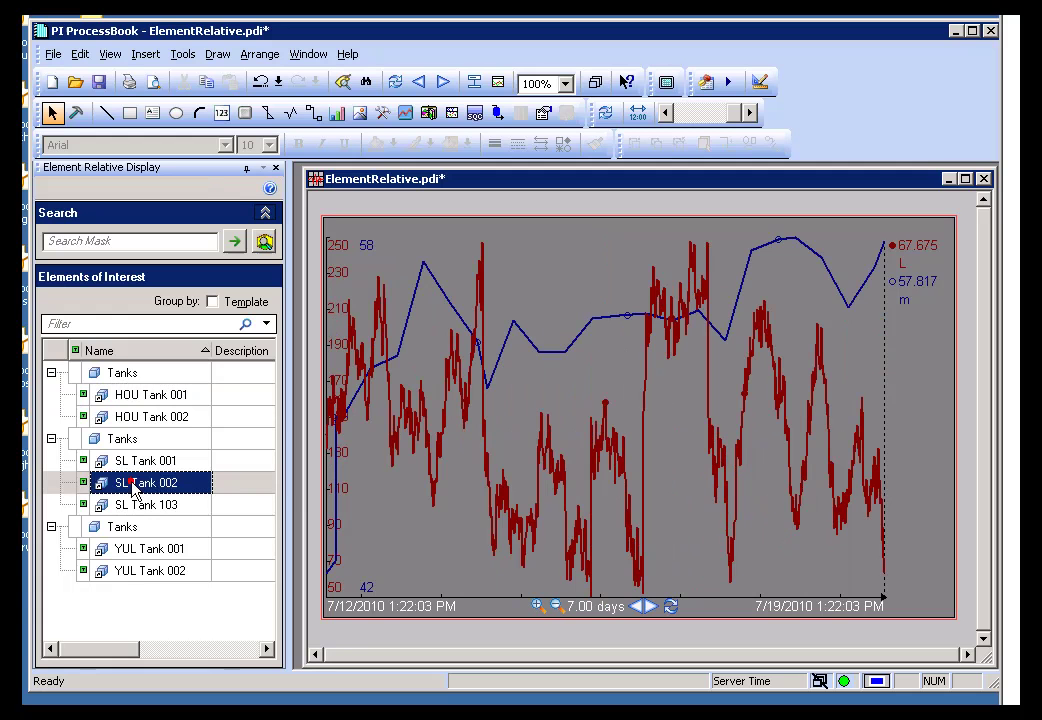
{"action": "left_click", "coordinate": [144, 550]}
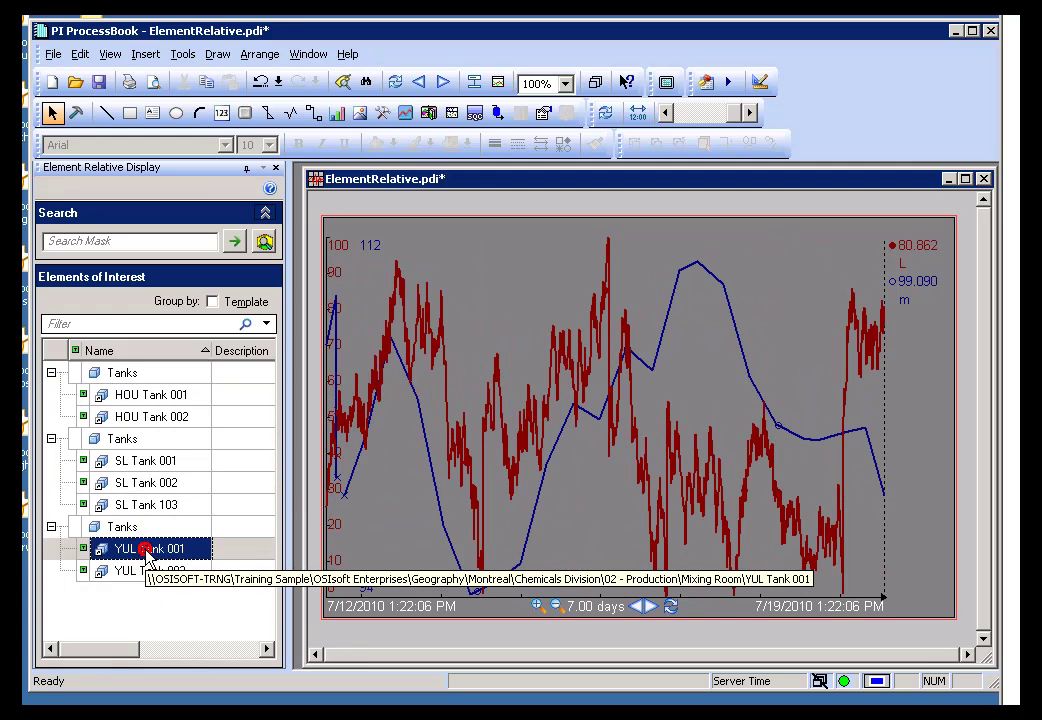
{"action": "left_click", "coordinate": [146, 506]}
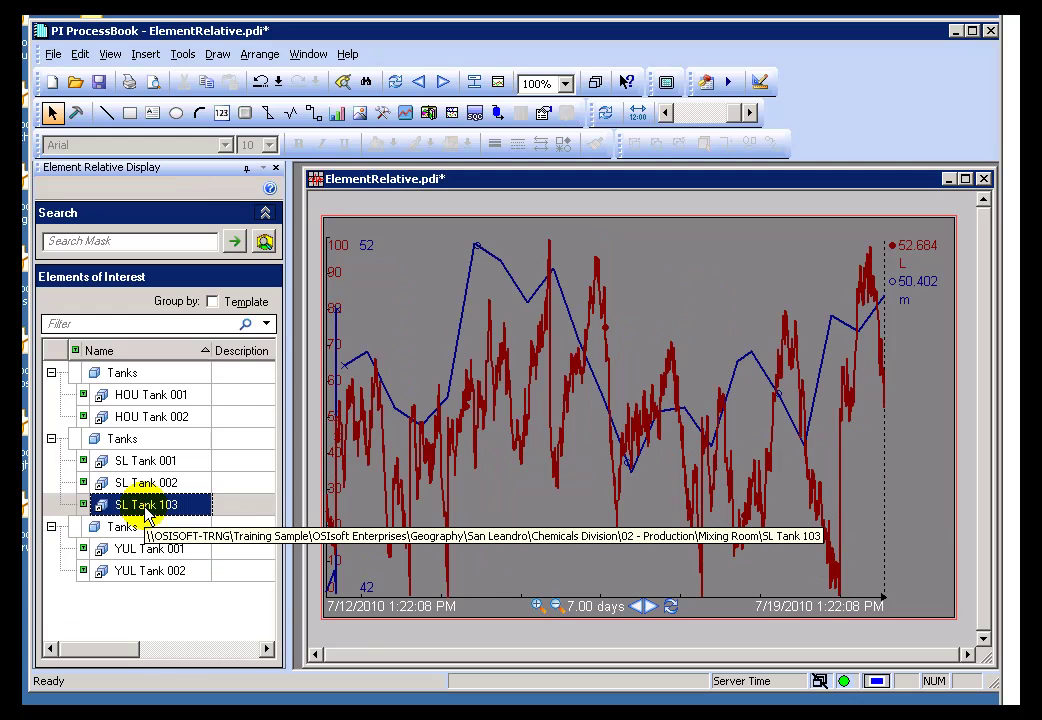
{"action": "left_click", "coordinate": [140, 398]}
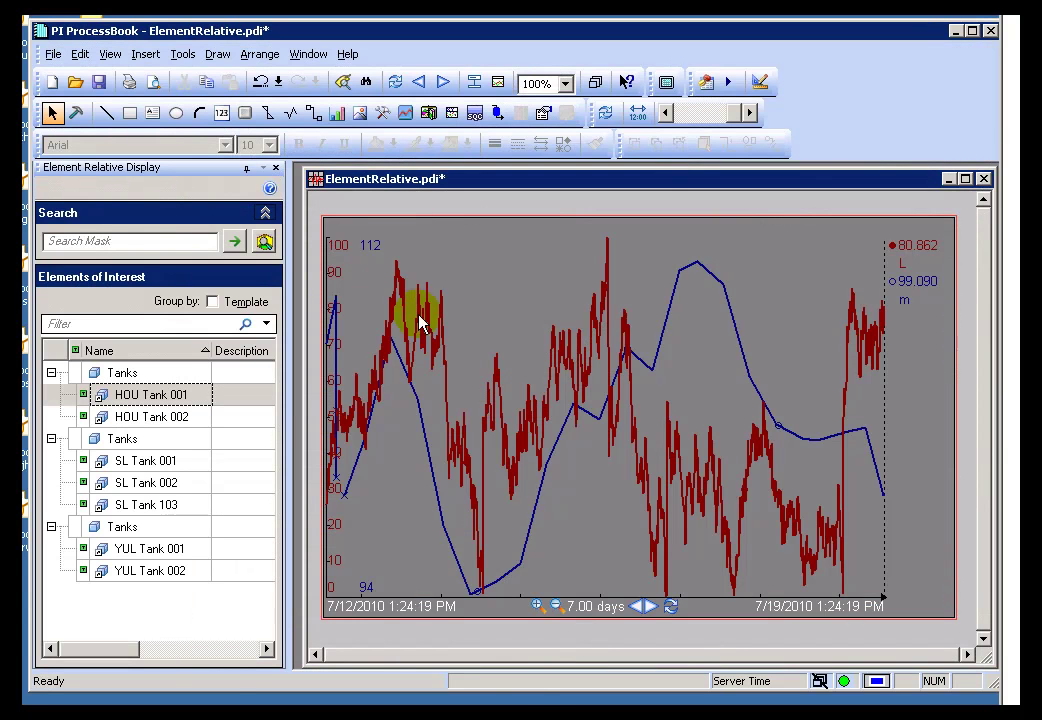
- Bring up Tools > Tag Search and select the _int* tag mask text
{"action": "left_click", "coordinate": [500, 184]}
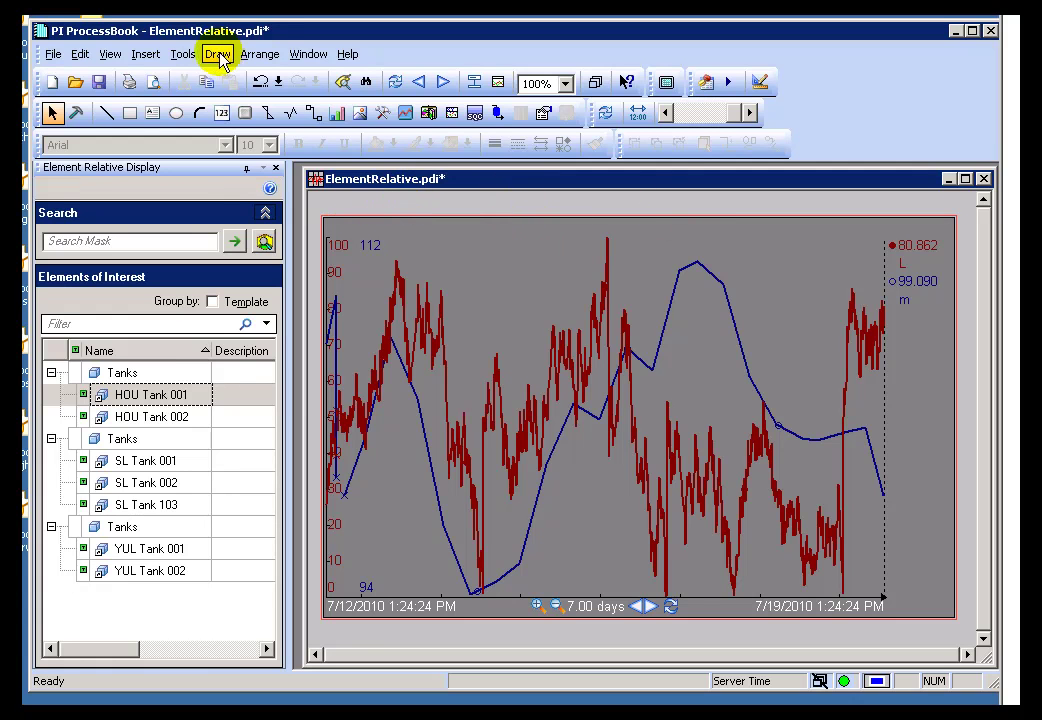
{"action": "left_click", "coordinate": [182, 54]}
{"action": "left_click", "coordinate": [230, 211]}
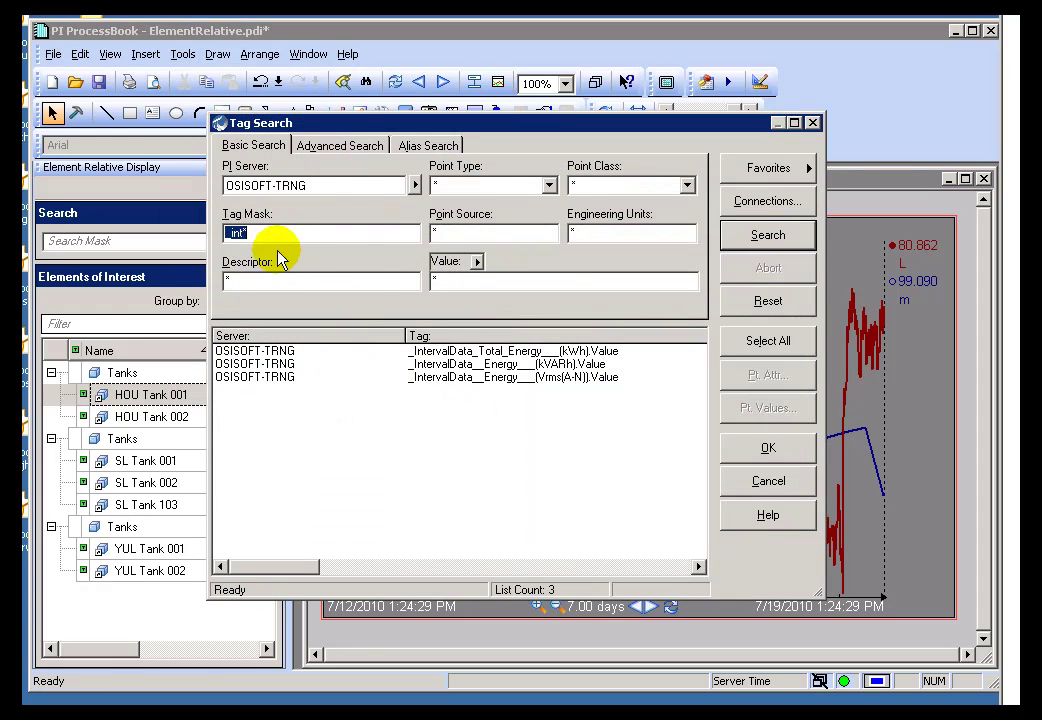
{"action": "left_click", "coordinate": [262, 237]}
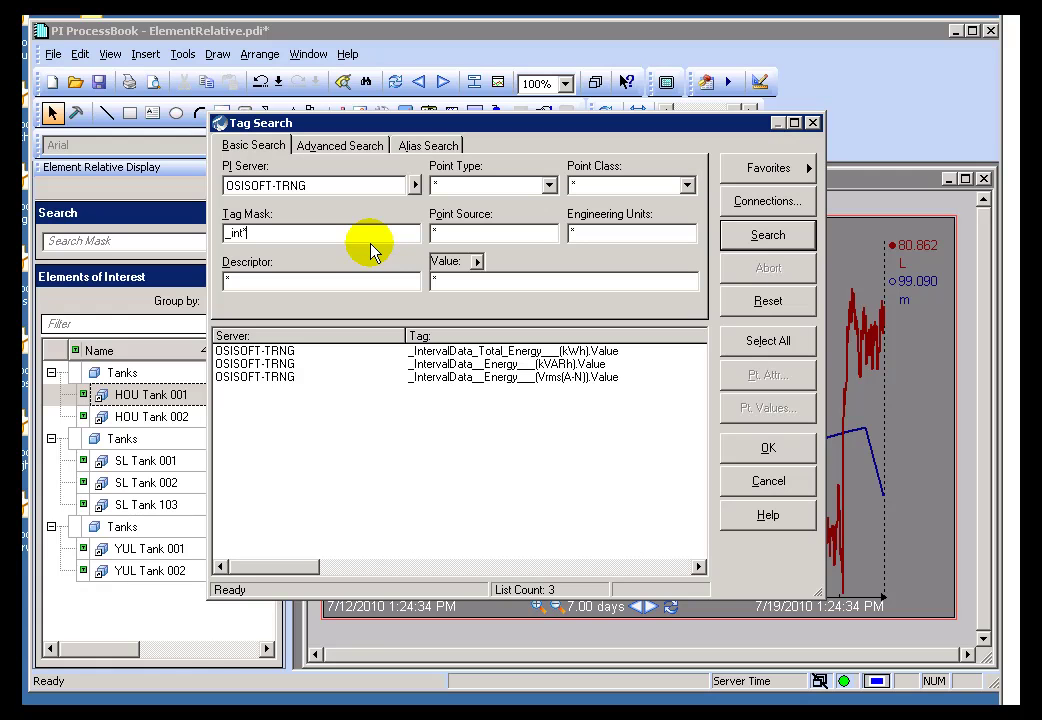
{"action": "double_click", "coordinate": [277, 230]}
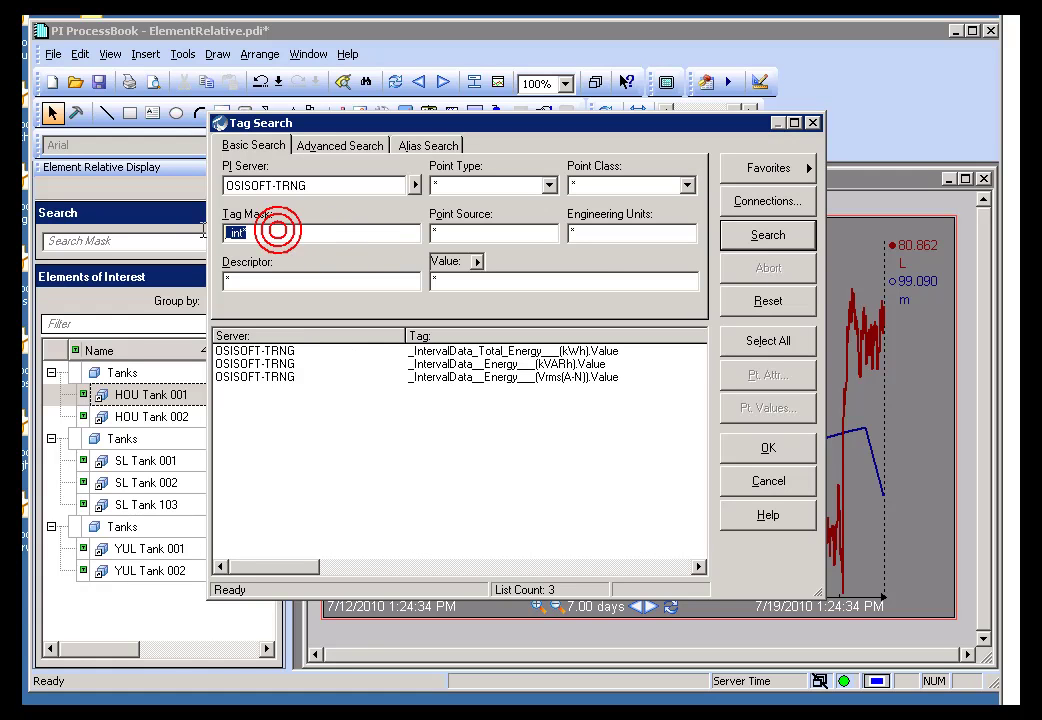
{"action": "left_click", "coordinate": [280, 232]}
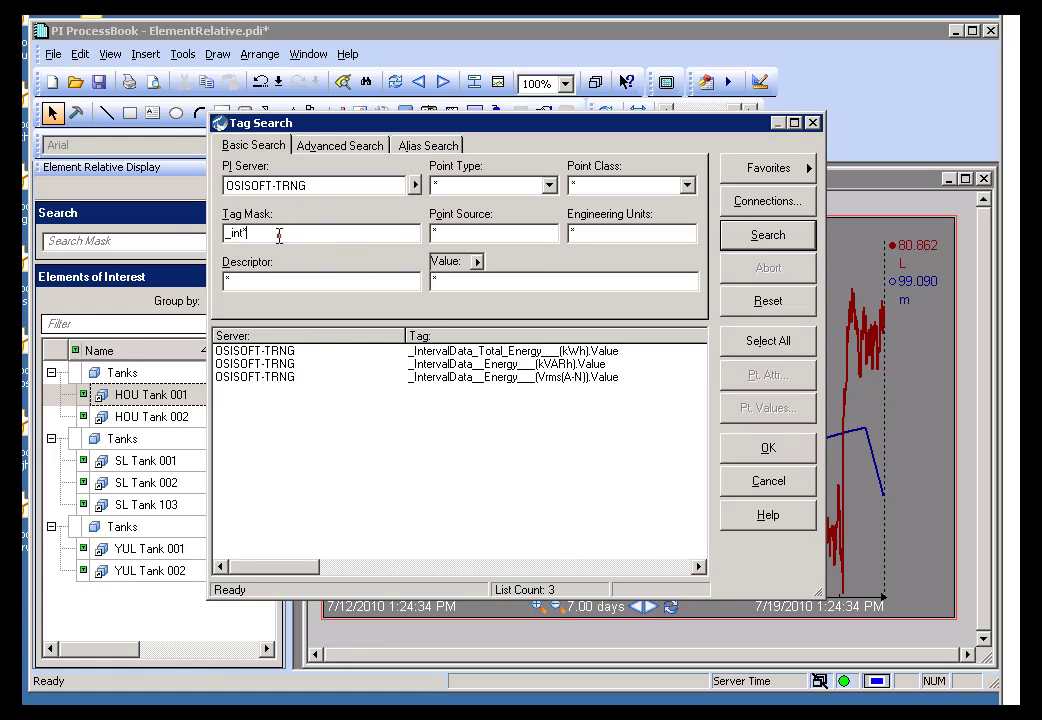
- Visit the Engineering Units and Descriptor criteria, then reselect the _int* tag mask several times
{"action": "left_click", "coordinate": [600, 233]}
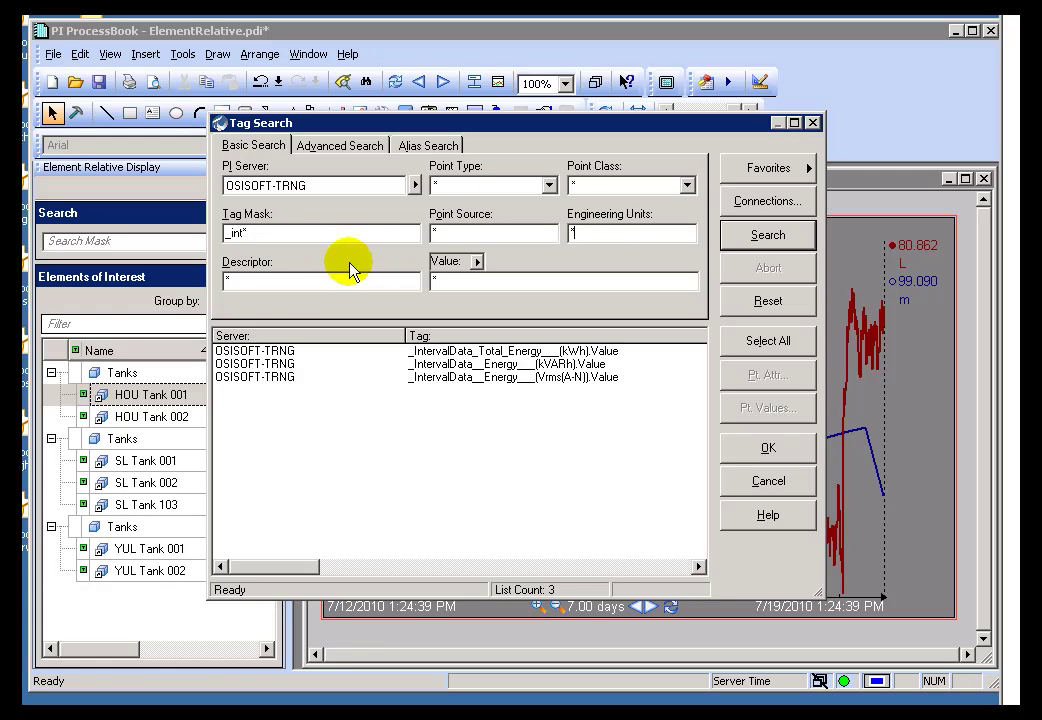
{"action": "left_click", "coordinate": [263, 281]}
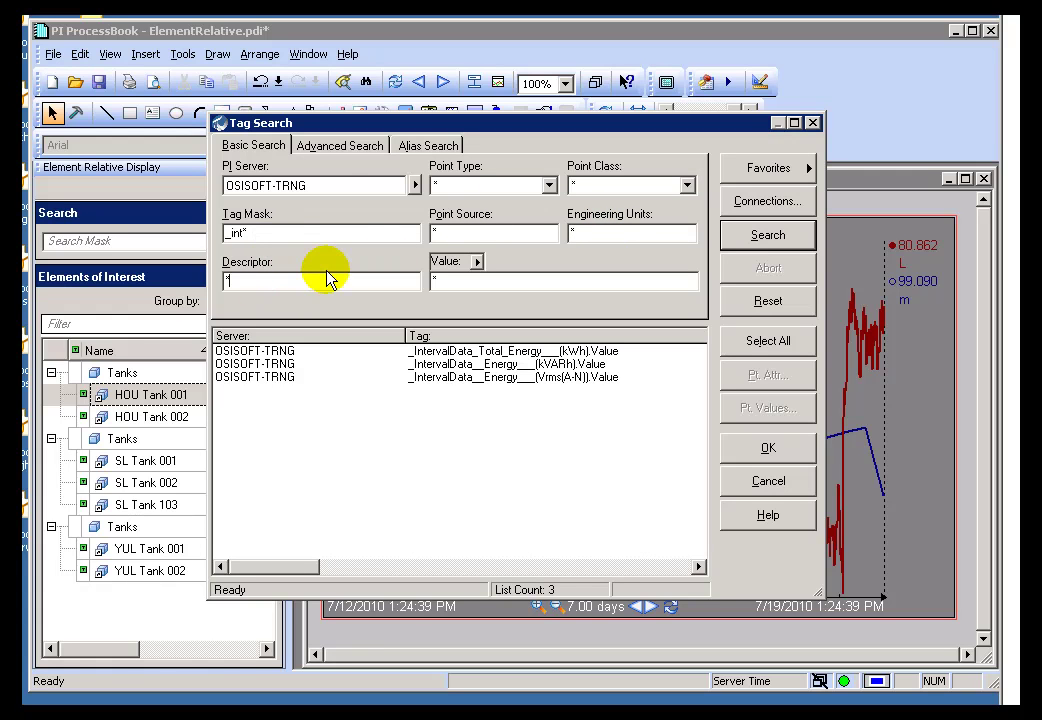
{"action": "left_click", "coordinate": [272, 234]}
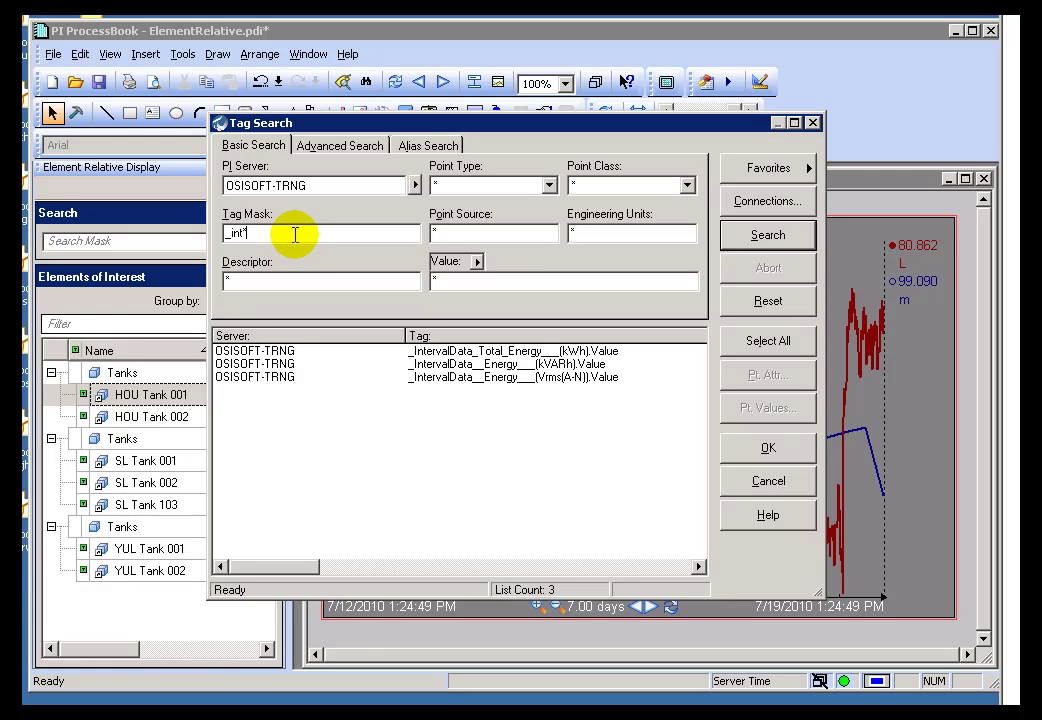
{"action": "double_click", "coordinate": [279, 234]}
{"action": "left_click", "coordinate": [274, 234]}
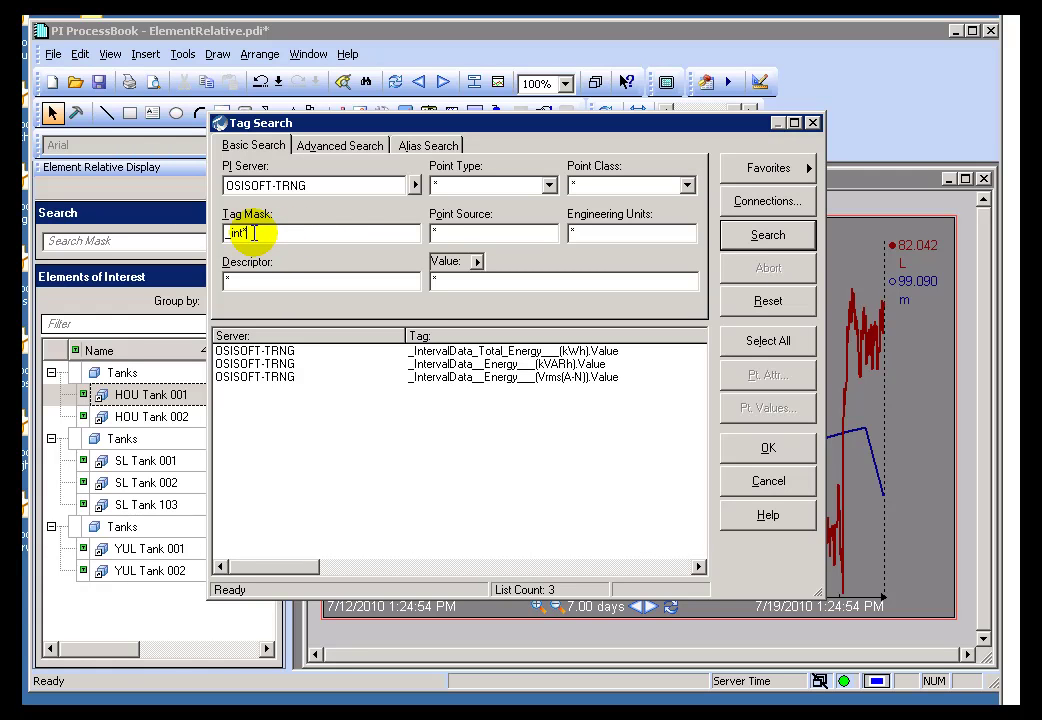
{"action": "double_click", "coordinate": [256, 233]}
{"action": "left_click", "coordinate": [260, 233]}
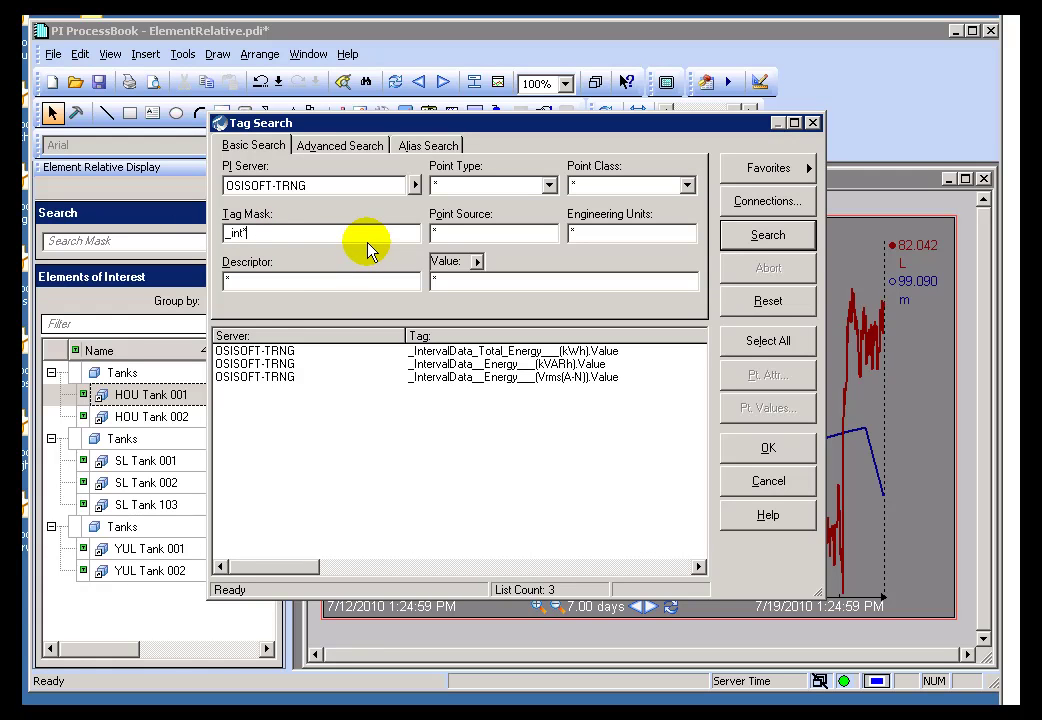
{"action": "double_click", "coordinate": [281, 231]}
{"action": "left_click", "coordinate": [240, 232]}
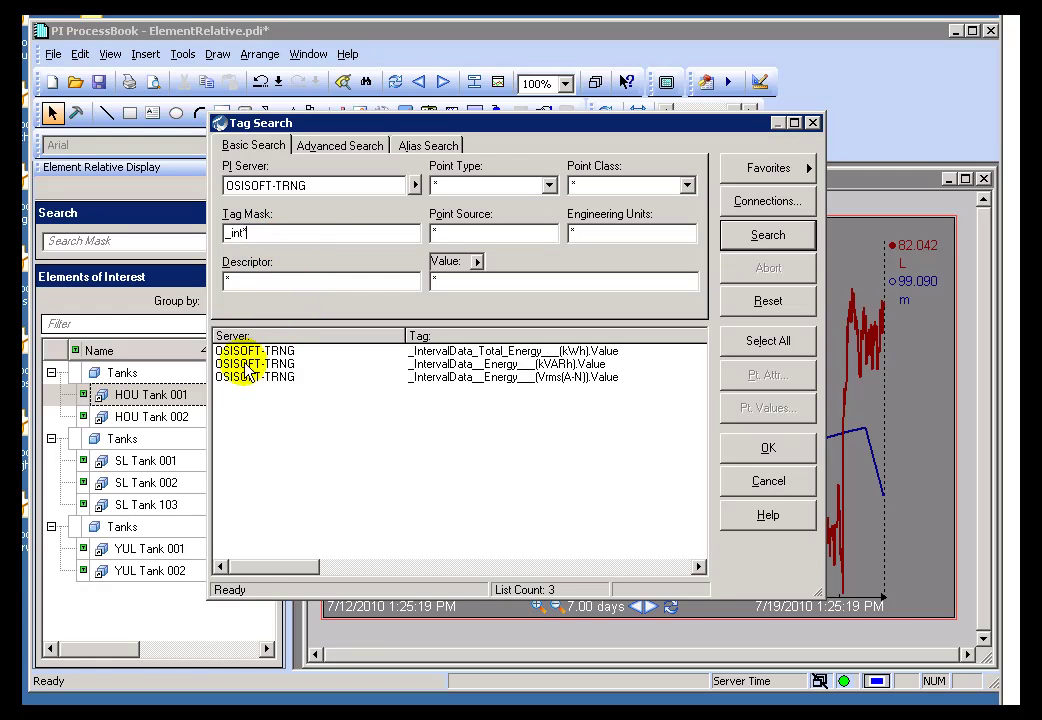
{"action": "mouse_move", "coordinate": [466, 383]}
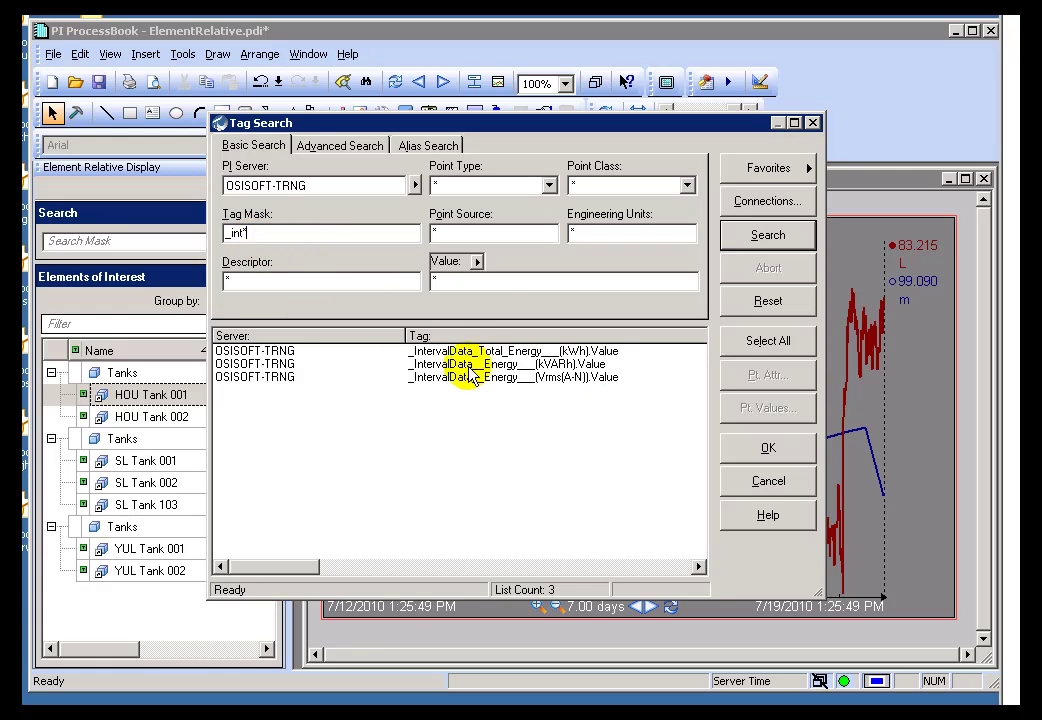
{"action": "mouse_move", "coordinate": [456, 350]}
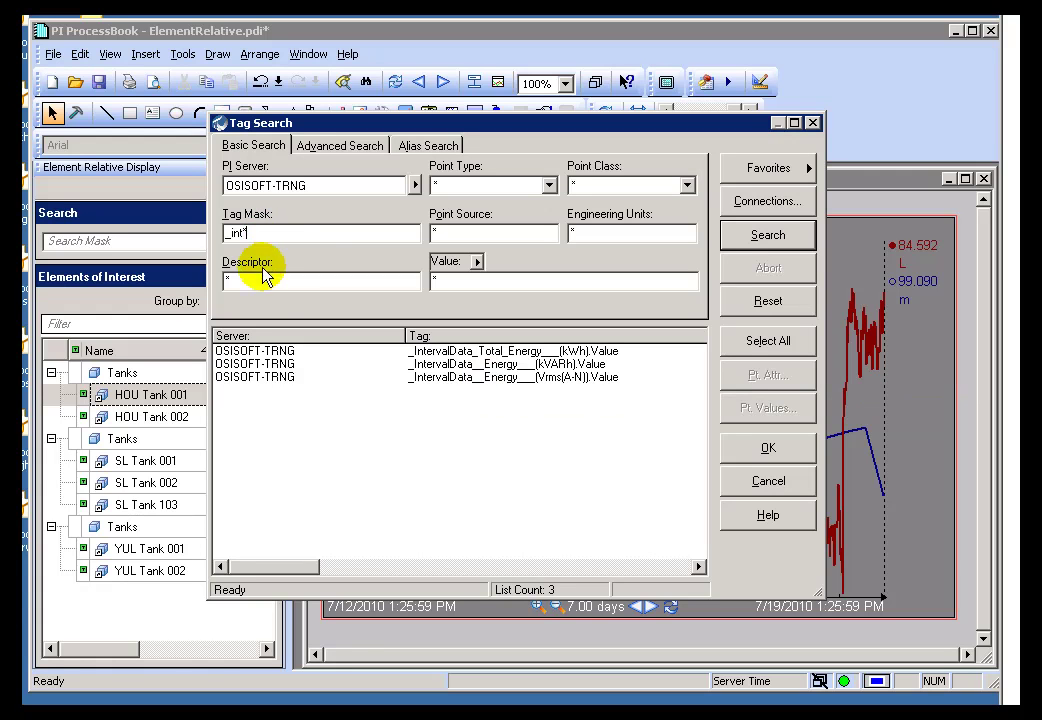
{"action": "double_click", "coordinate": [265, 232]}
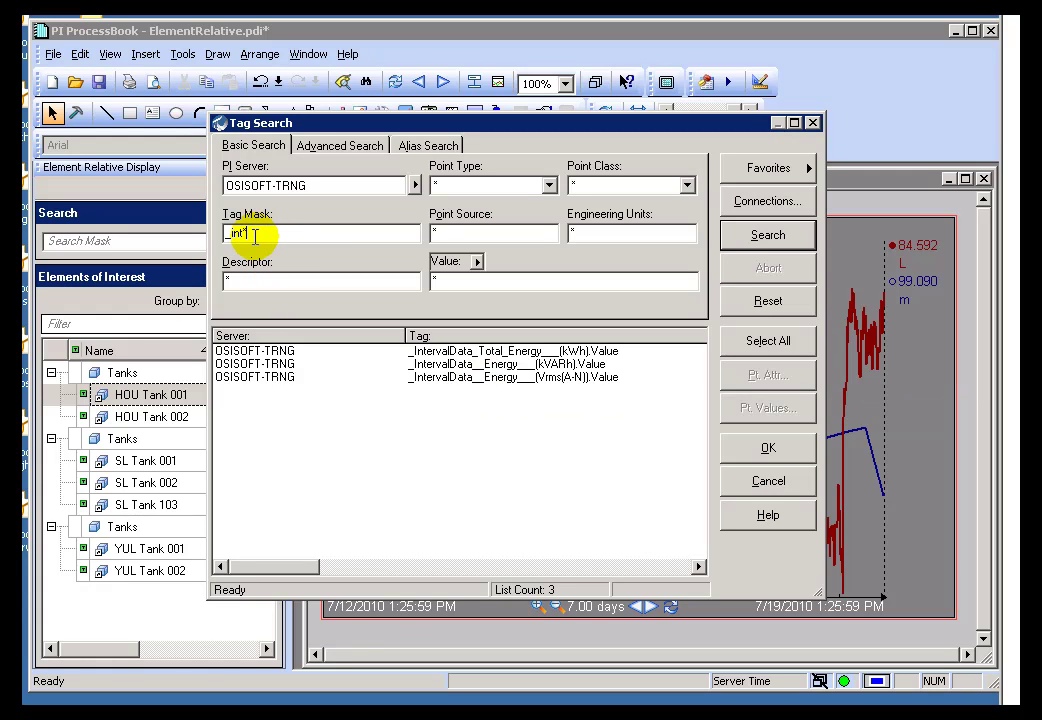
{"action": "left_click", "coordinate": [264, 234]}
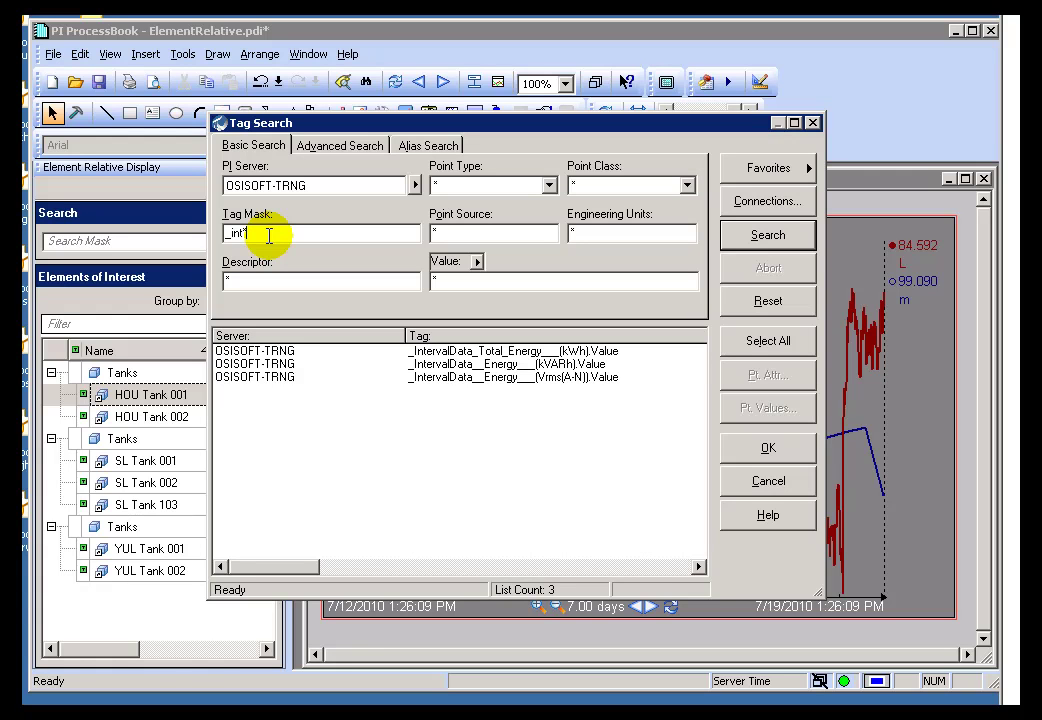
- Search tag mask _tot*, see the single _Totalizing_Total_Energy_TOURateA__(kWh).Value result, then cancel
{"action": "key", "text": "Return"}
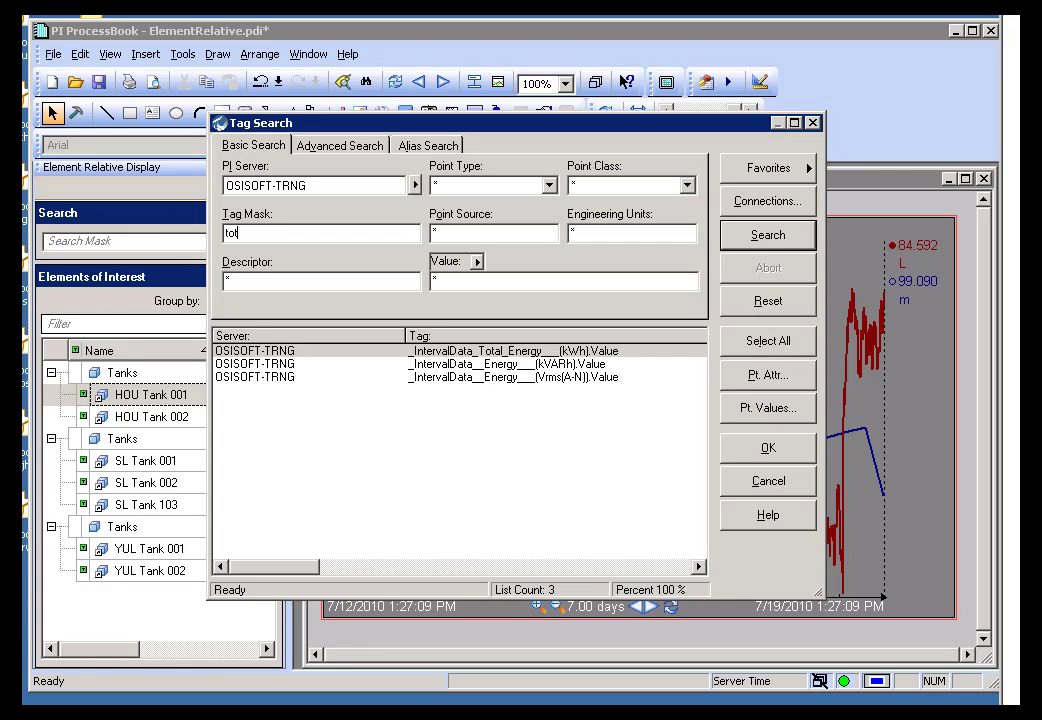
{"action": "key", "text": "BackSpace"}
{"action": "type", "text": "_tot*"}
{"action": "left_click", "coordinate": [781, 235]}
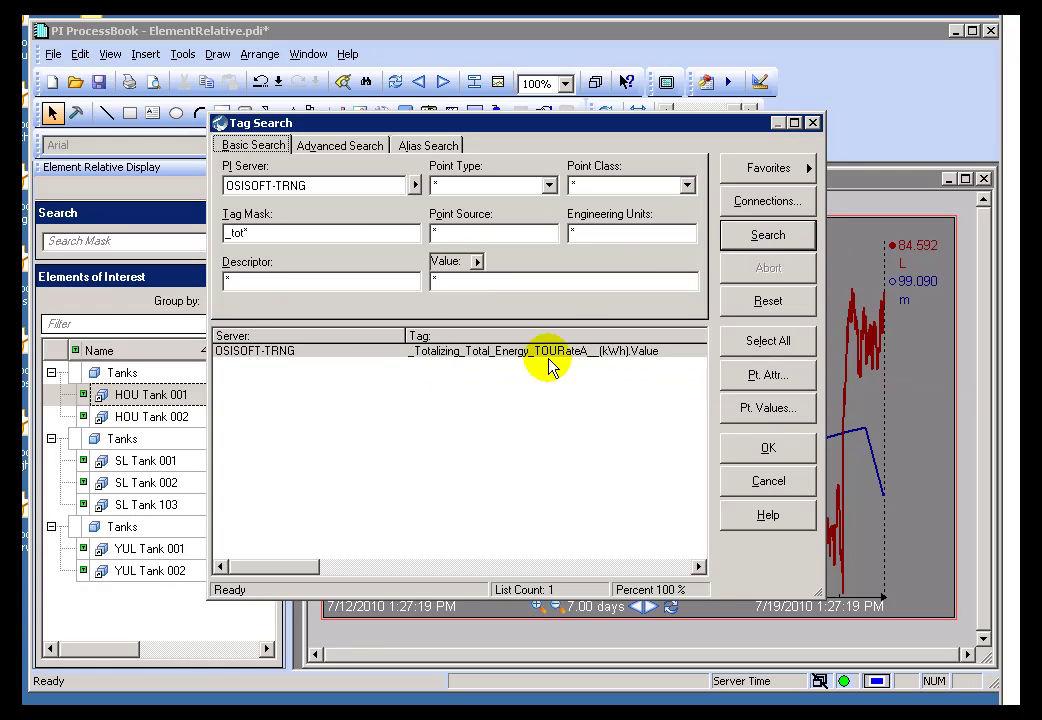
{"action": "mouse_move", "coordinate": [488, 358]}
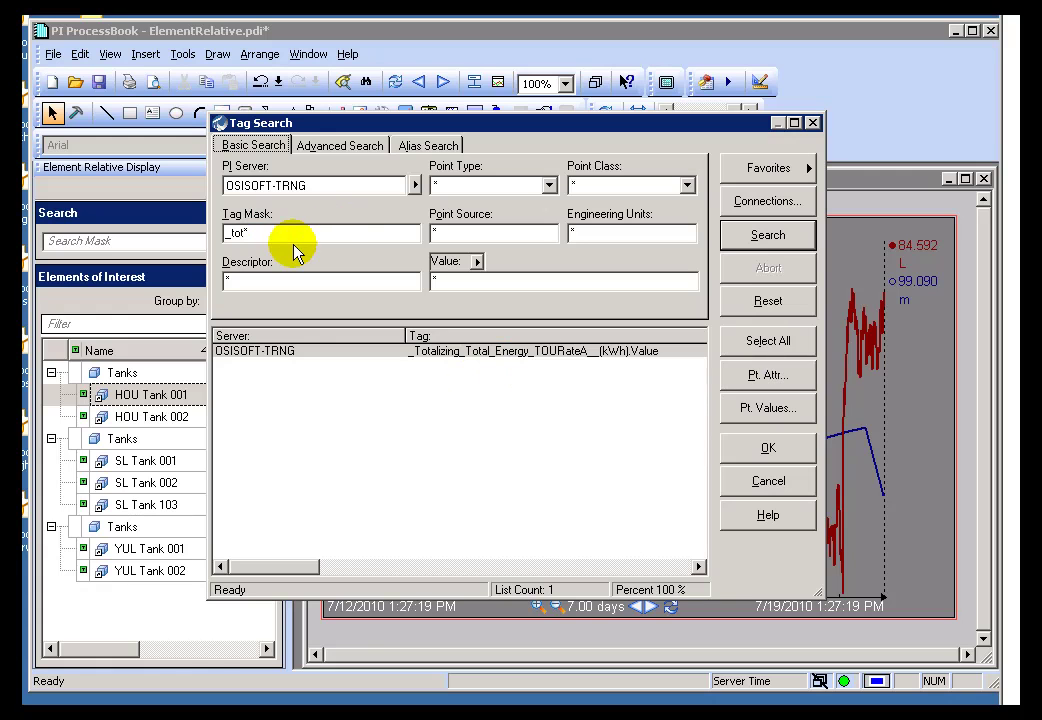
{"action": "left_click", "coordinate": [763, 483]}
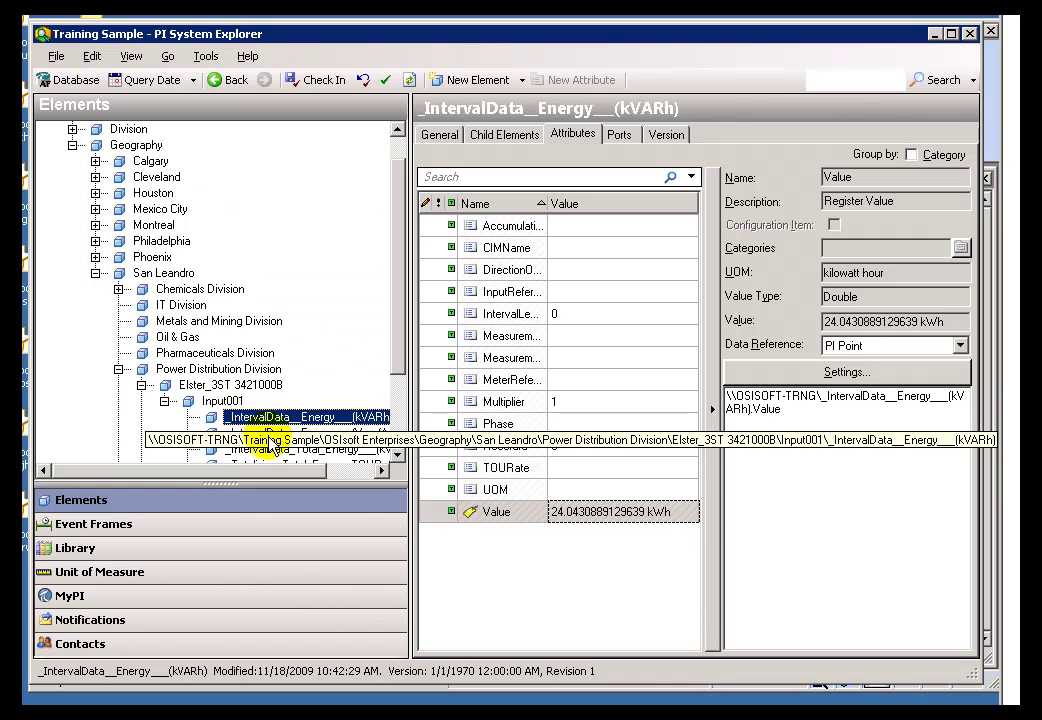
- View attributes of the Vrms(A-N), kVARh, IntervalData Total Energy and Totalizing TOURateA readings
{"action": "left_click", "coordinate": [268, 435]}
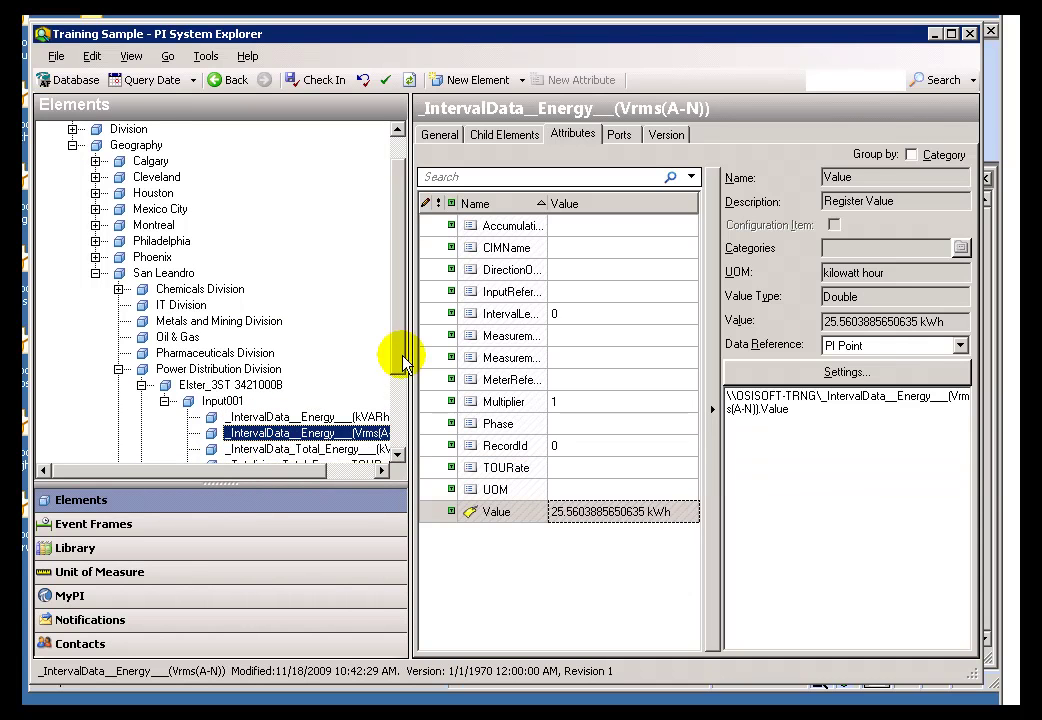
{"action": "left_click_drag", "start_coordinate": [400, 362], "coordinate": [403, 418]}
{"action": "left_click", "coordinate": [276, 369]}
{"action": "left_click", "coordinate": [255, 388]}
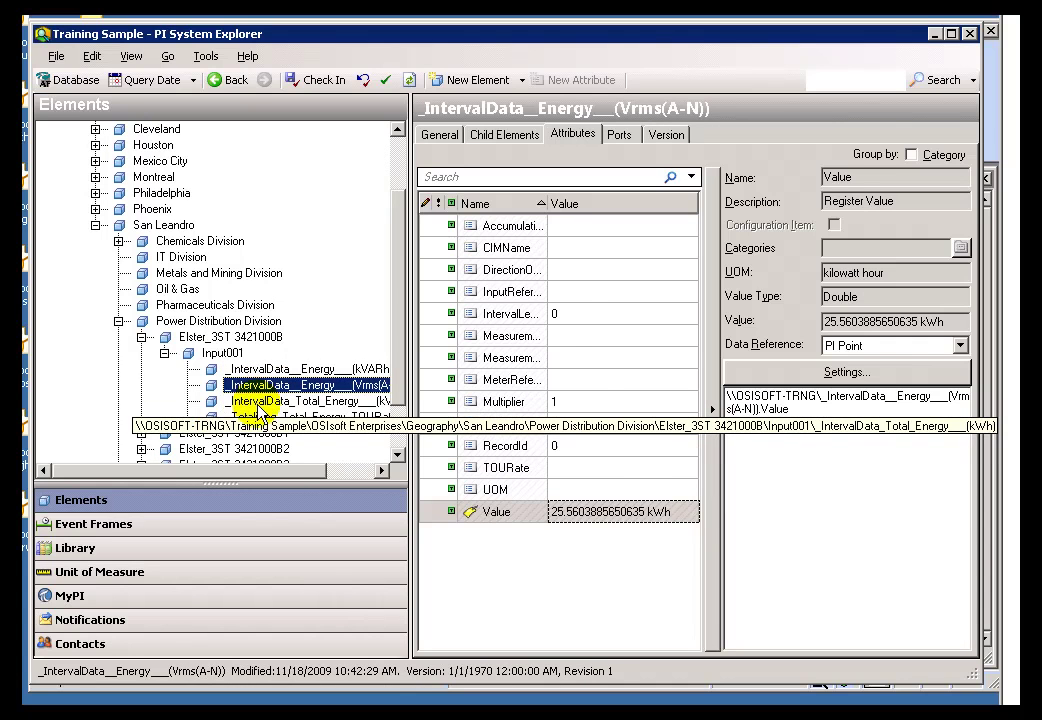
{"action": "left_click", "coordinate": [258, 403]}
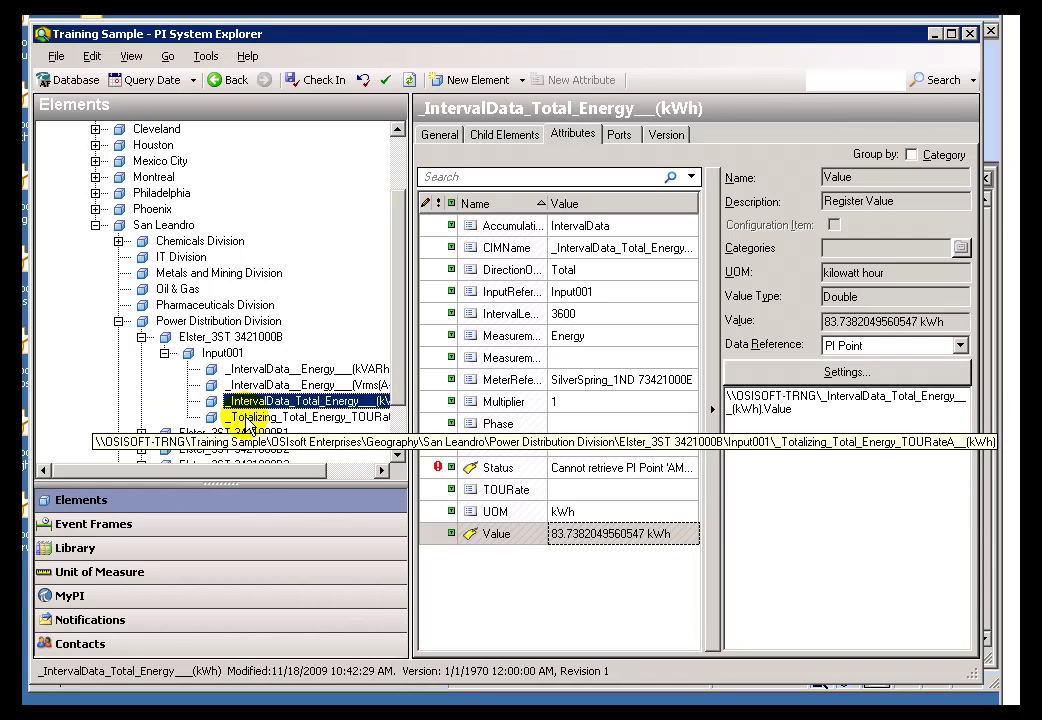
{"action": "left_click", "coordinate": [247, 418]}
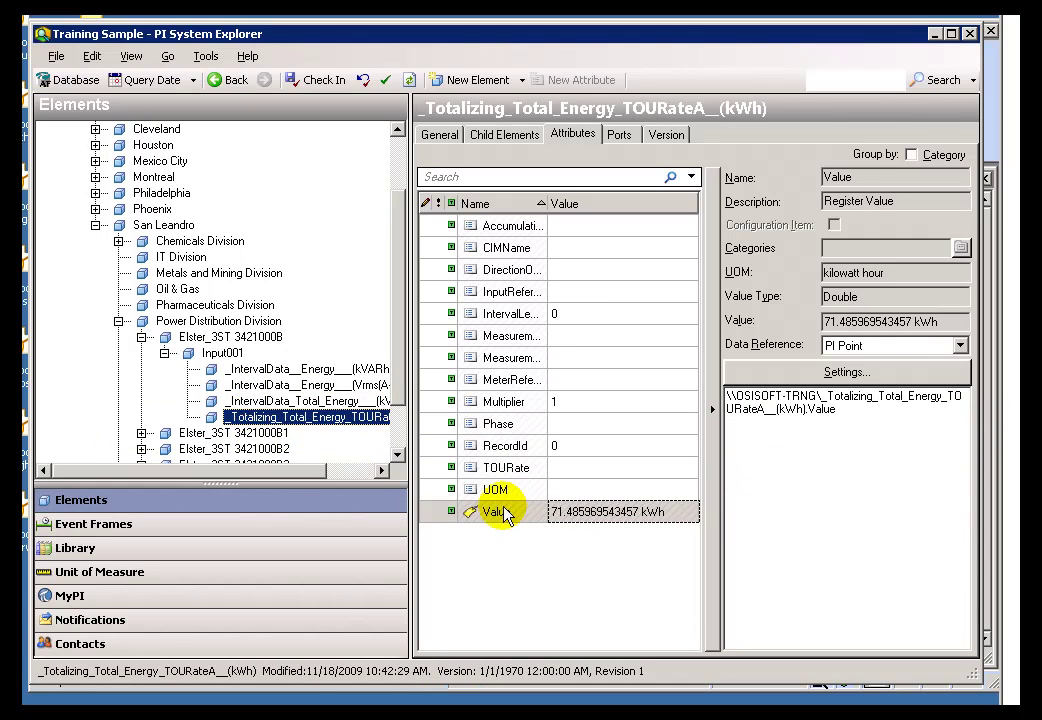
{"action": "left_click", "coordinate": [278, 401]}
- Revisit the Vrms(A-N), kVARh and IntervalData Total Energy readings, ending on Totalizing TOURateA
{"action": "mouse_move", "coordinate": [583, 543]}
{"action": "left_click", "coordinate": [312, 383]}
{"action": "left_click", "coordinate": [311, 372]}
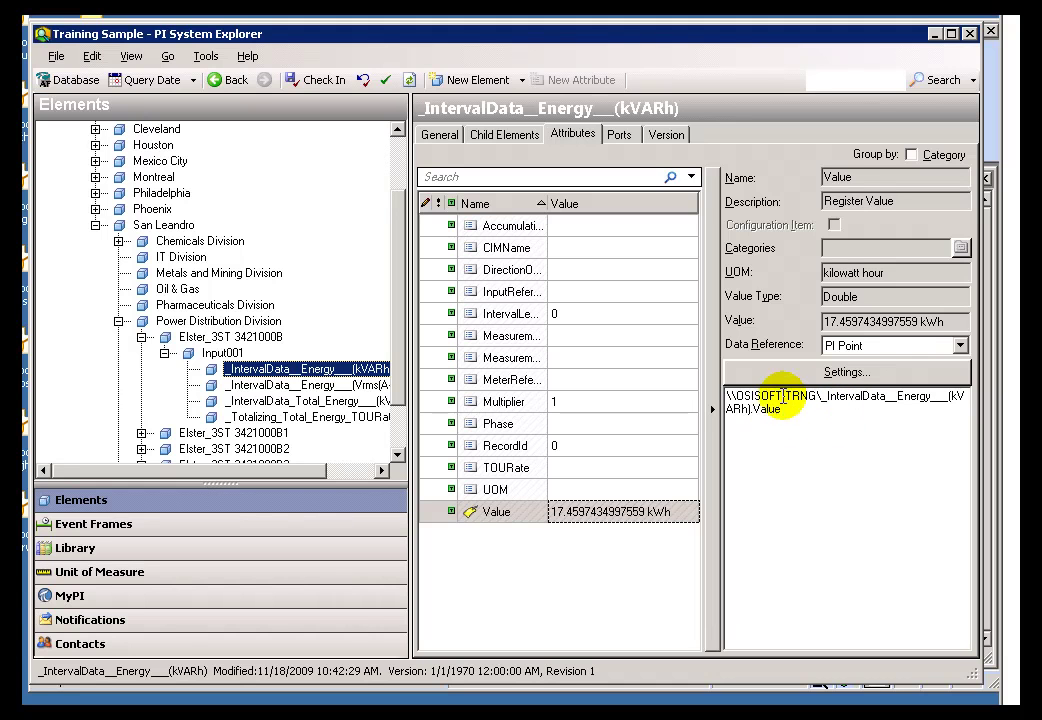
{"action": "left_click", "coordinate": [330, 386]}
{"action": "left_click", "coordinate": [290, 401]}
{"action": "left_click", "coordinate": [295, 417]}
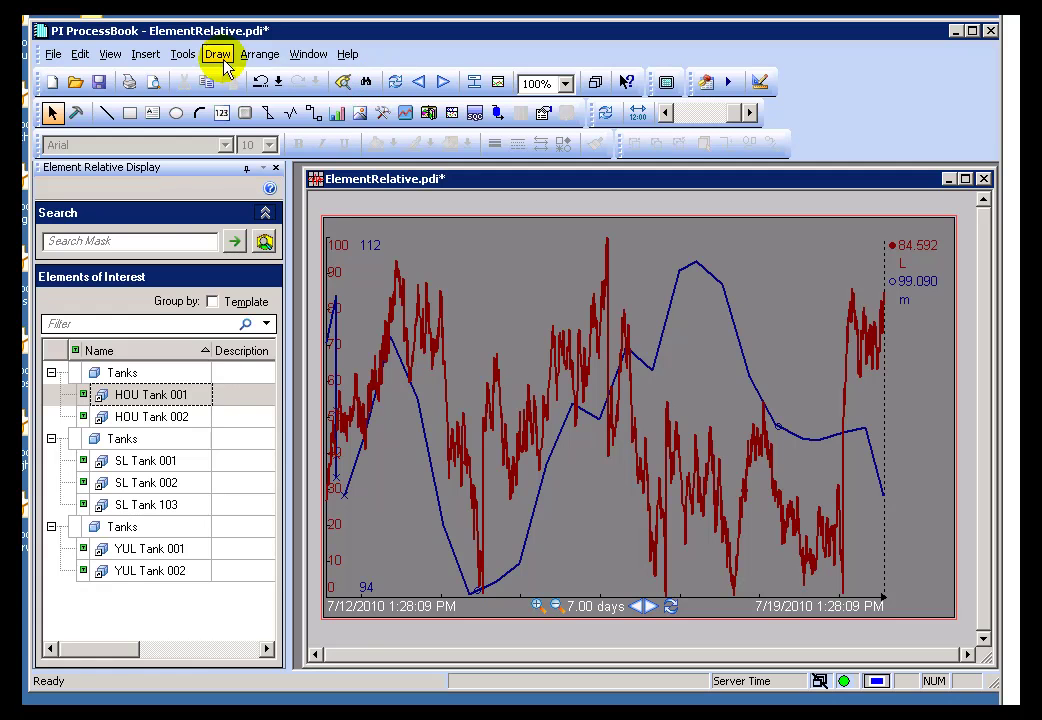
- Reopen Tag Search, clear the old tag mask, and rerun the _int* search
{"action": "left_click", "coordinate": [182, 54]}
{"action": "left_click", "coordinate": [222, 210]}
{"action": "left_click_drag", "start_coordinate": [272, 233], "coordinate": [192, 230]}
{"action": "key", "text": "BackSpace"}
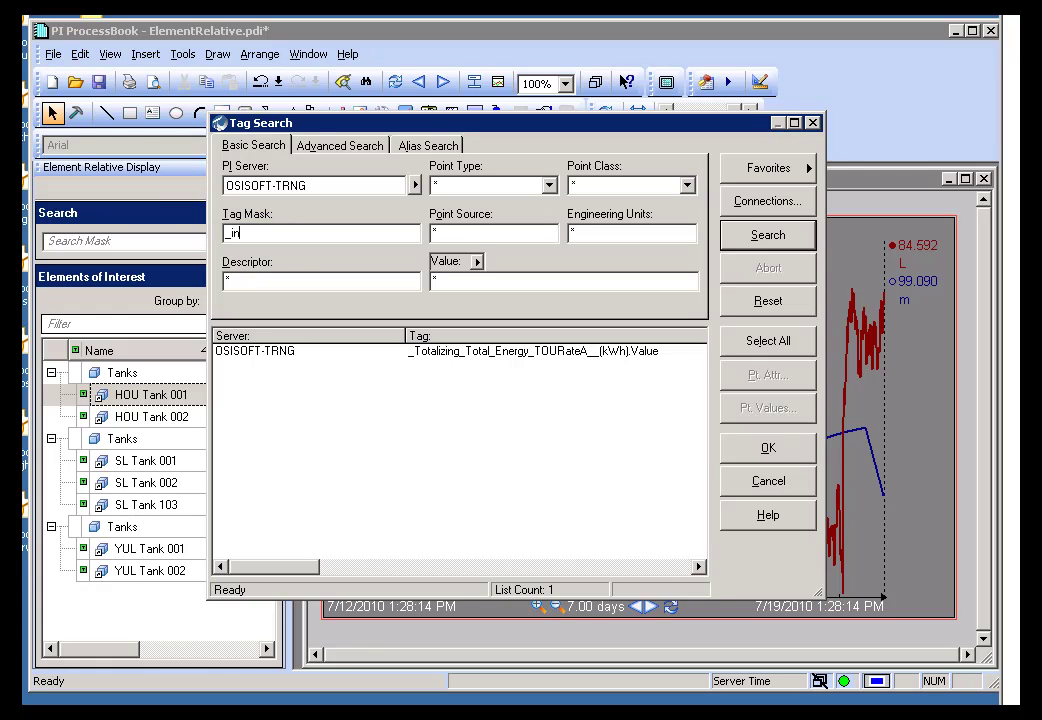
{"action": "key", "text": "Return"}
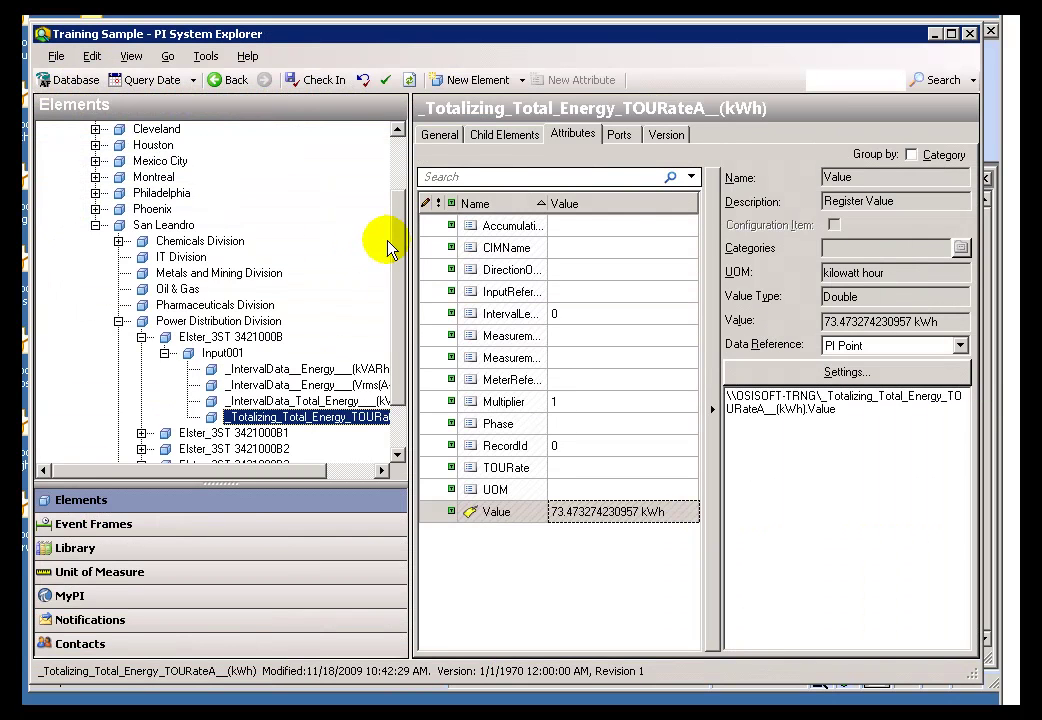
- Alternate between Input001's attributes and its kVARh, Vrms(A-N), Total Energy and TOURateA readings
{"action": "left_click_drag", "start_coordinate": [399, 228], "coordinate": [353, 198]}
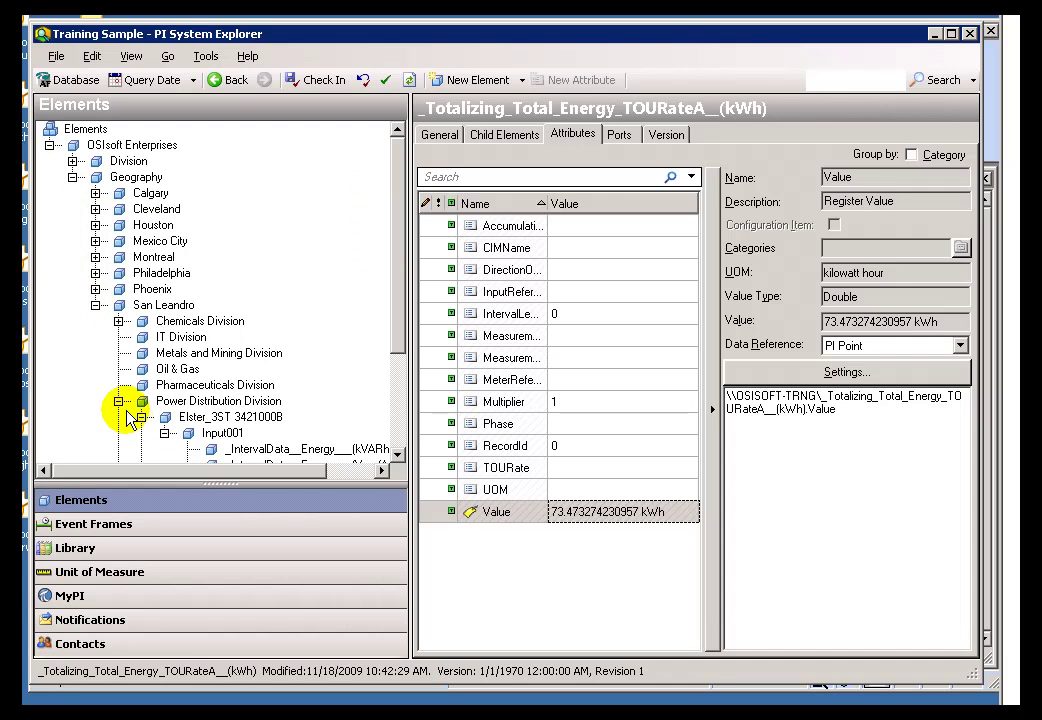
{"action": "left_click_drag", "start_coordinate": [399, 335], "coordinate": [400, 414]}
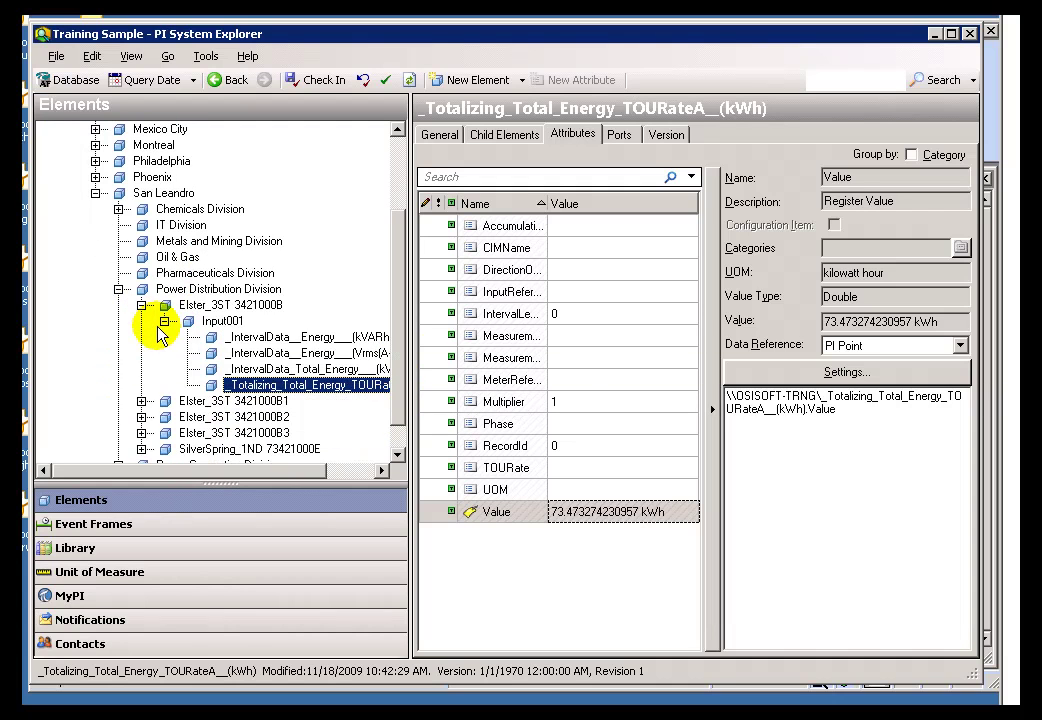
{"action": "left_click", "coordinate": [220, 321]}
{"action": "left_click", "coordinate": [262, 386]}
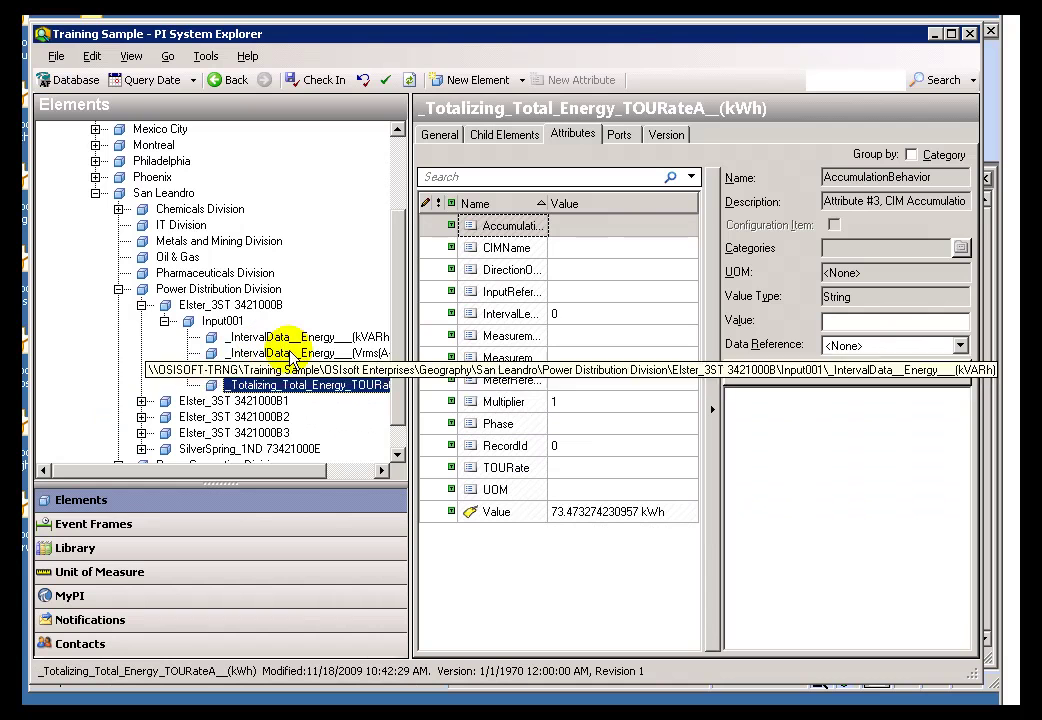
{"action": "left_click", "coordinate": [222, 321]}
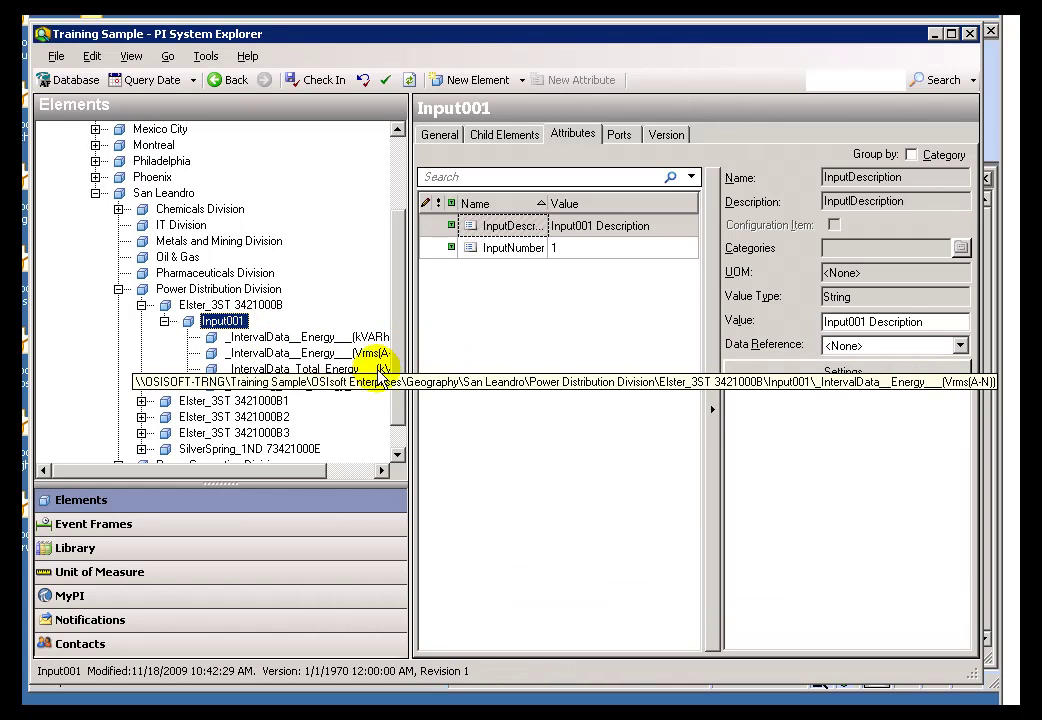
{"action": "left_click", "coordinate": [256, 338]}
{"action": "left_click", "coordinate": [253, 353]}
{"action": "left_click", "coordinate": [268, 369]}
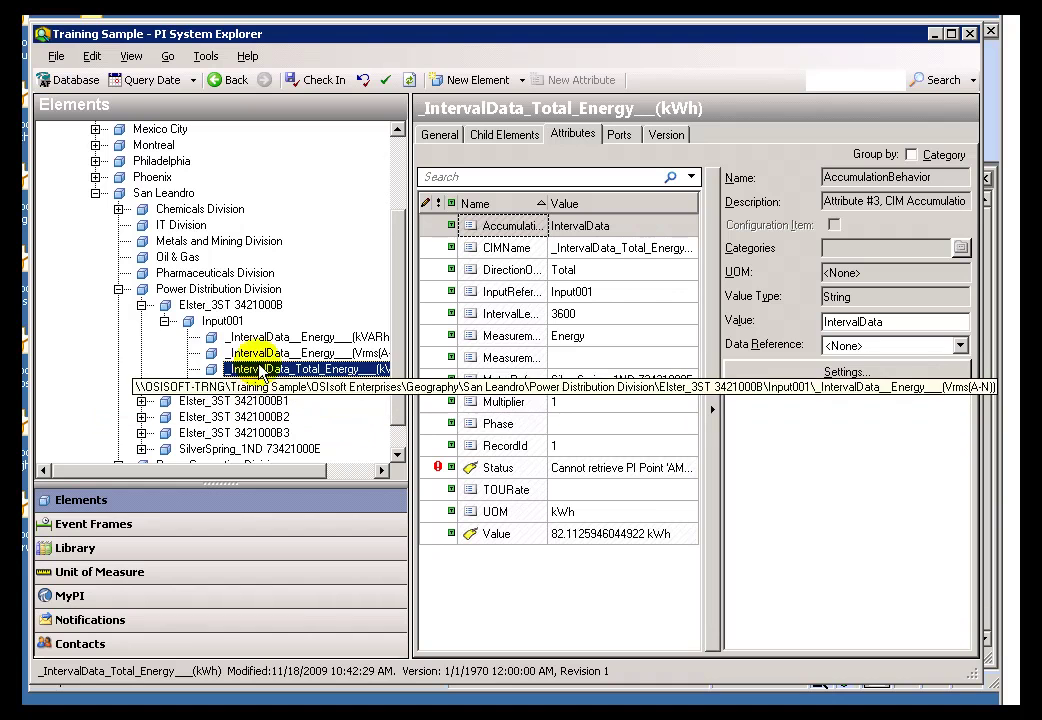
{"action": "left_click", "coordinate": [215, 322]}
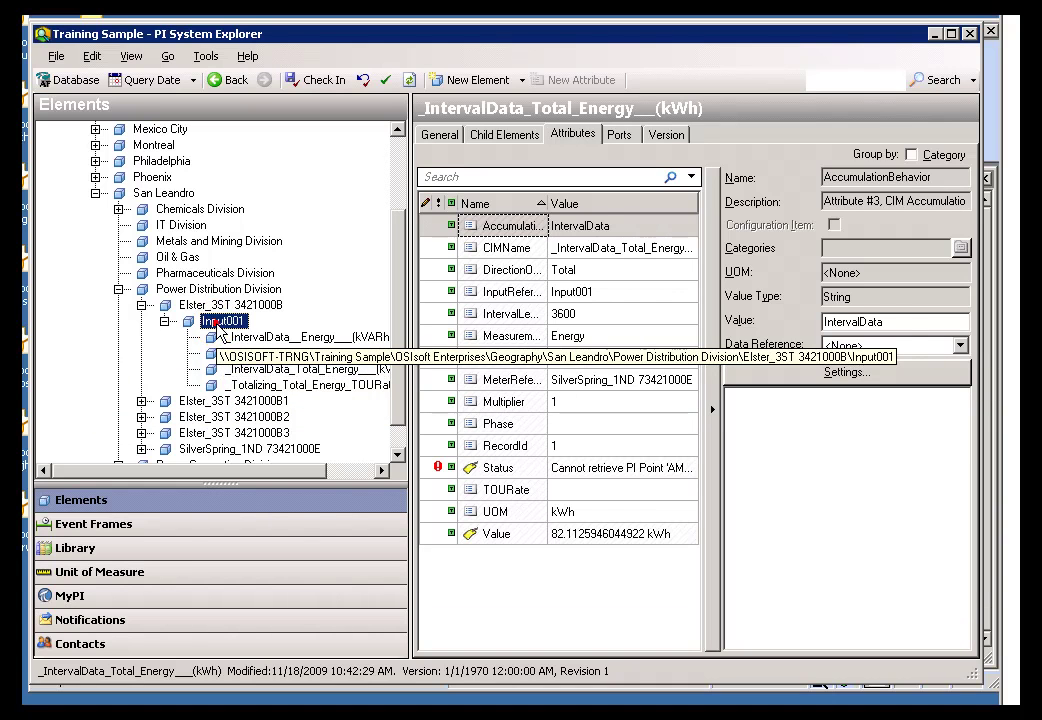
{"action": "left_click", "coordinate": [245, 369]}
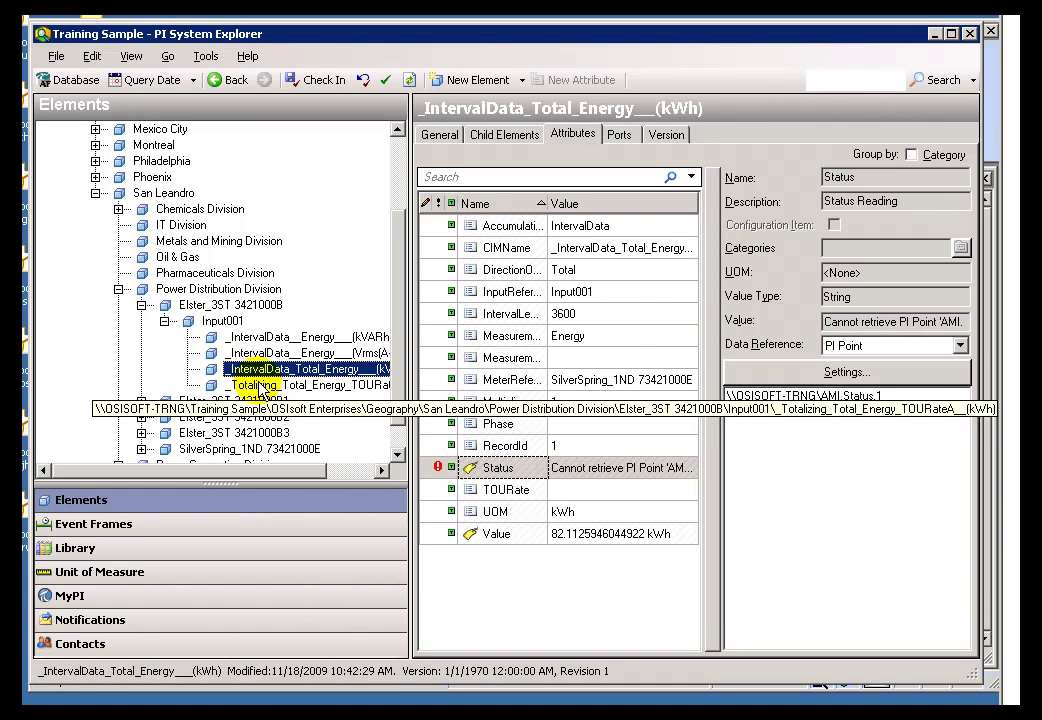
{"action": "left_click", "coordinate": [258, 386]}
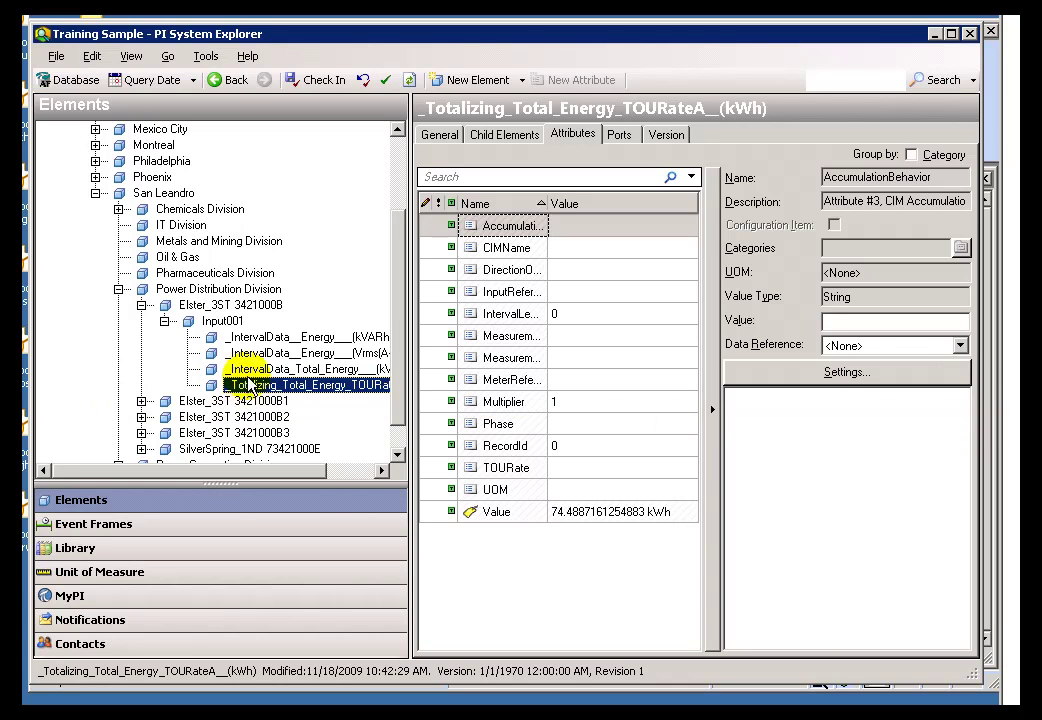
{"action": "left_click", "coordinate": [218, 324]}
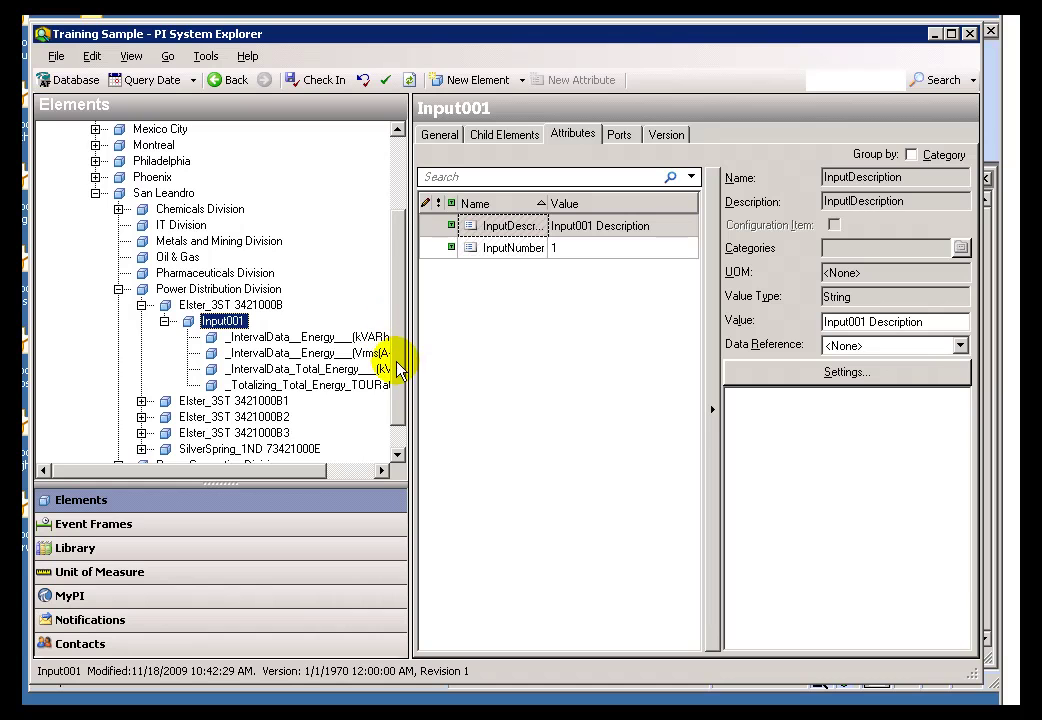
{"action": "scroll", "coordinate": [399, 385], "scroll_direction": "down", "scroll_amount": 1}
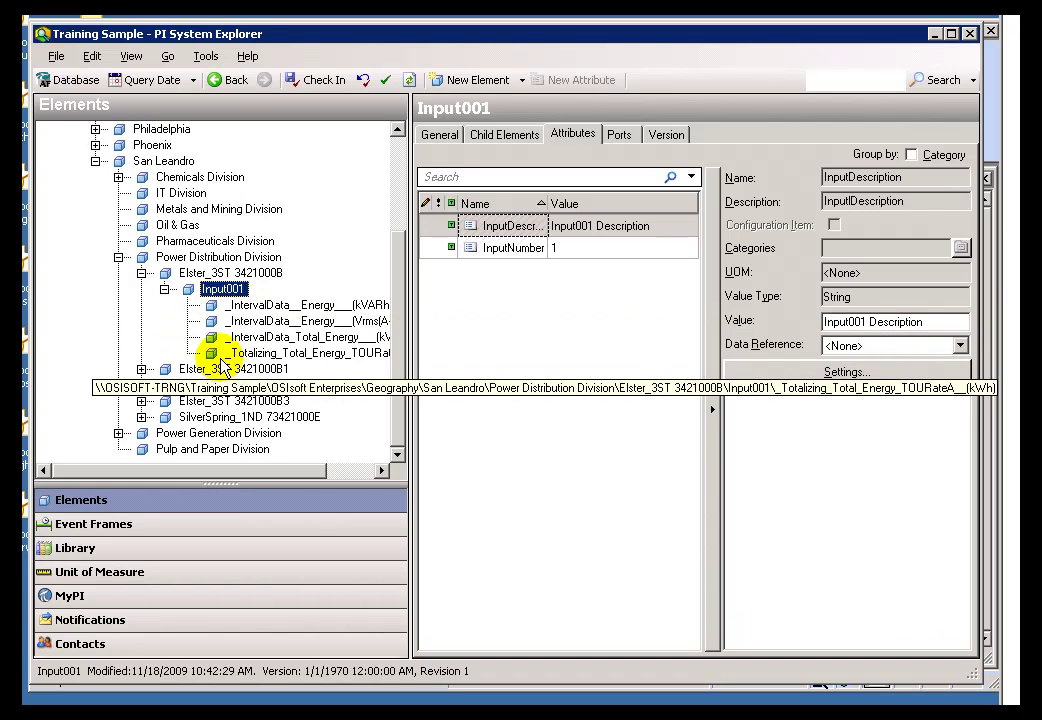
{"action": "left_click_drag", "start_coordinate": [397, 317], "coordinate": [395, 215]}
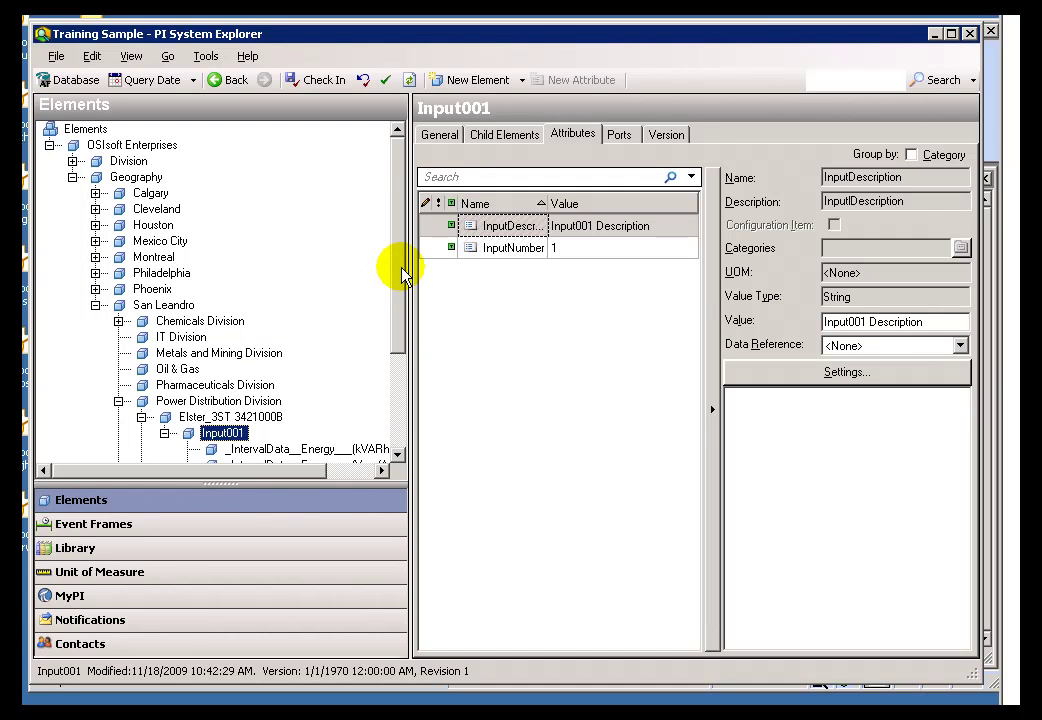
- Expand Montreal > Chemicals Division > 00 - Equipment List > Flow Meters and show YUL FM 001's Flow Rate
{"action": "left_click", "coordinate": [95, 257]}
{"action": "left_click", "coordinate": [118, 273]}
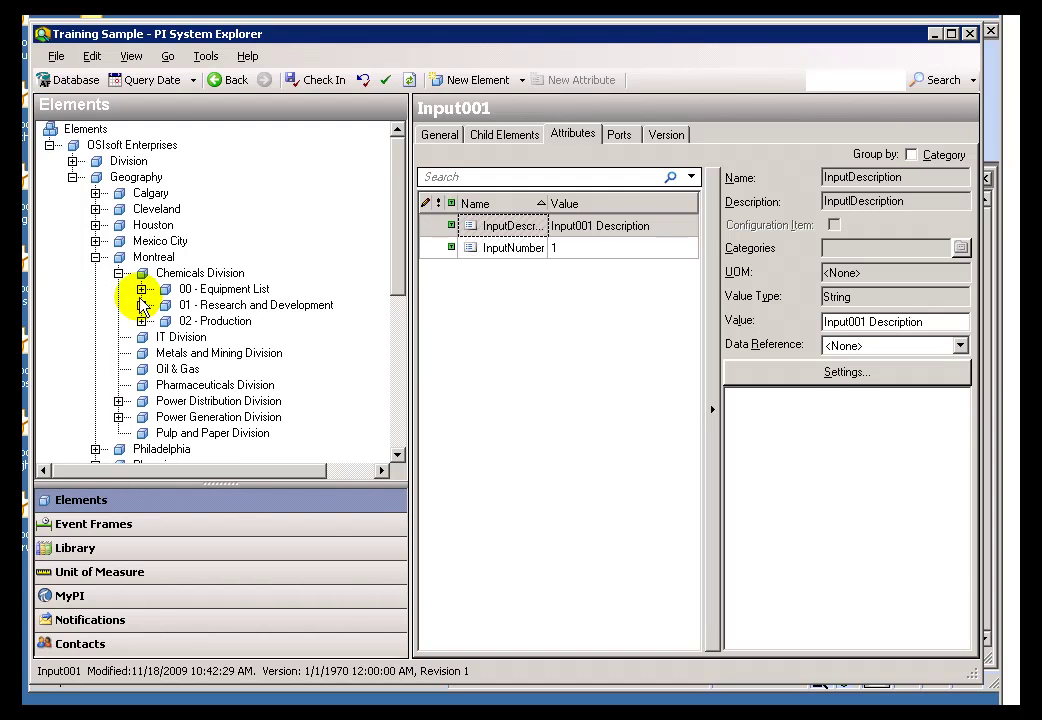
{"action": "left_click", "coordinate": [141, 289]}
{"action": "left_click", "coordinate": [164, 305]}
{"action": "scroll", "coordinate": [395, 255], "scroll_direction": "down", "scroll_amount": 2}
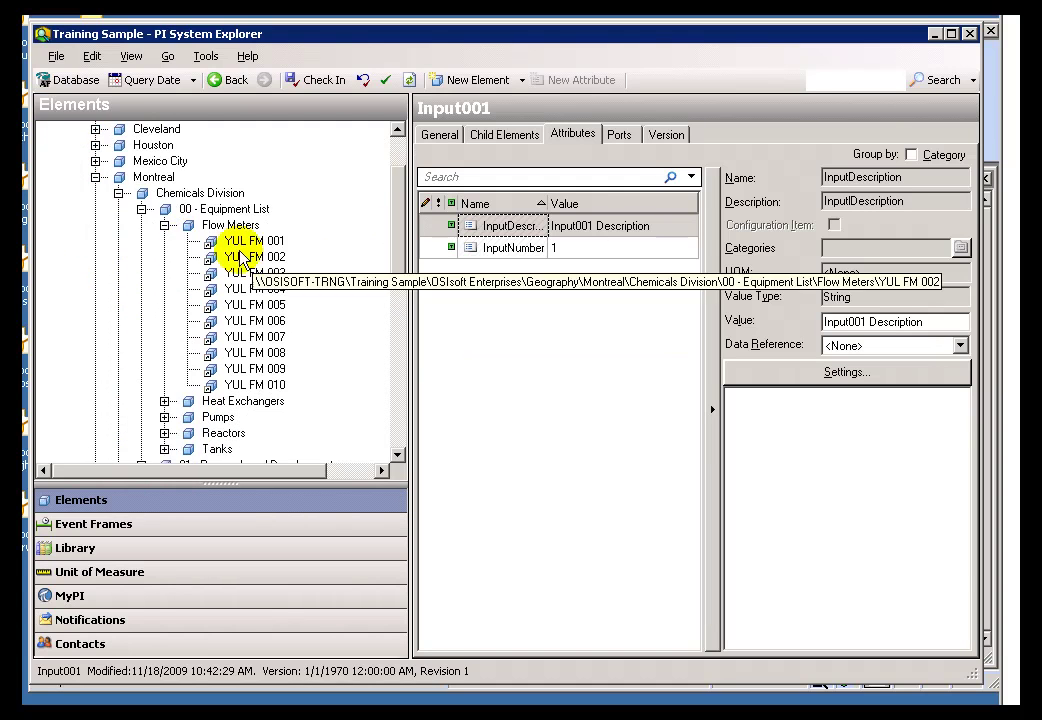
{"action": "left_click", "coordinate": [232, 243]}
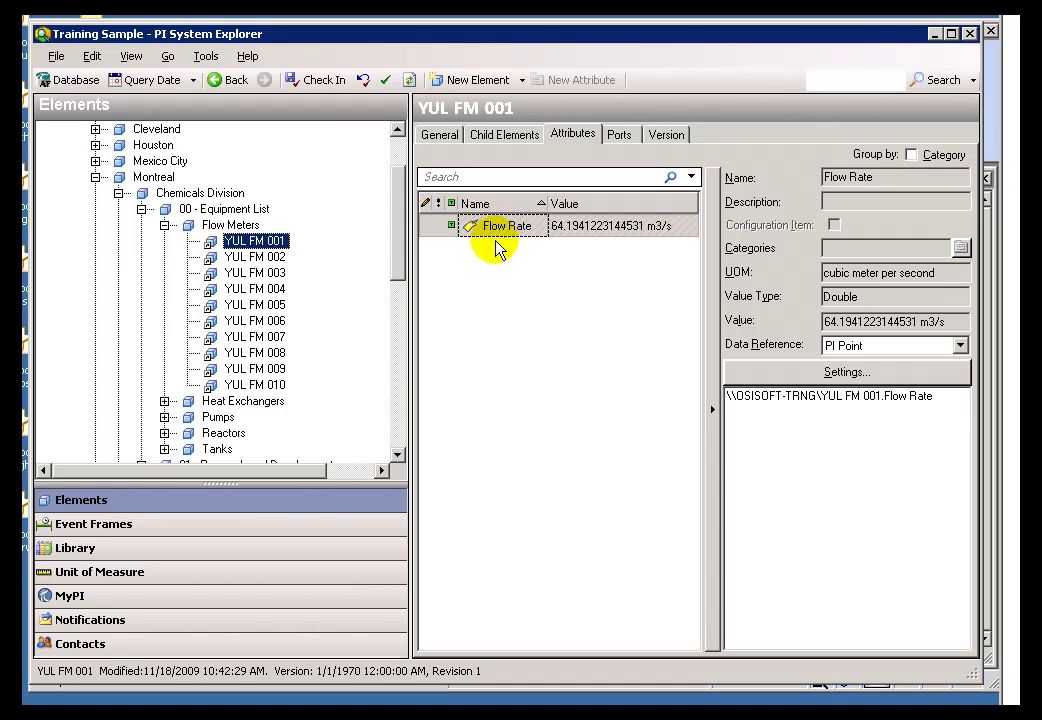
{"action": "mouse_move", "coordinate": [403, 249]}
{"action": "left_mouse_down"}
{"action": "mouse_move", "coordinate": [401, 353]}
{"action": "mouse_move", "coordinate": [400, 259]}
{"action": "left_mouse_up"}
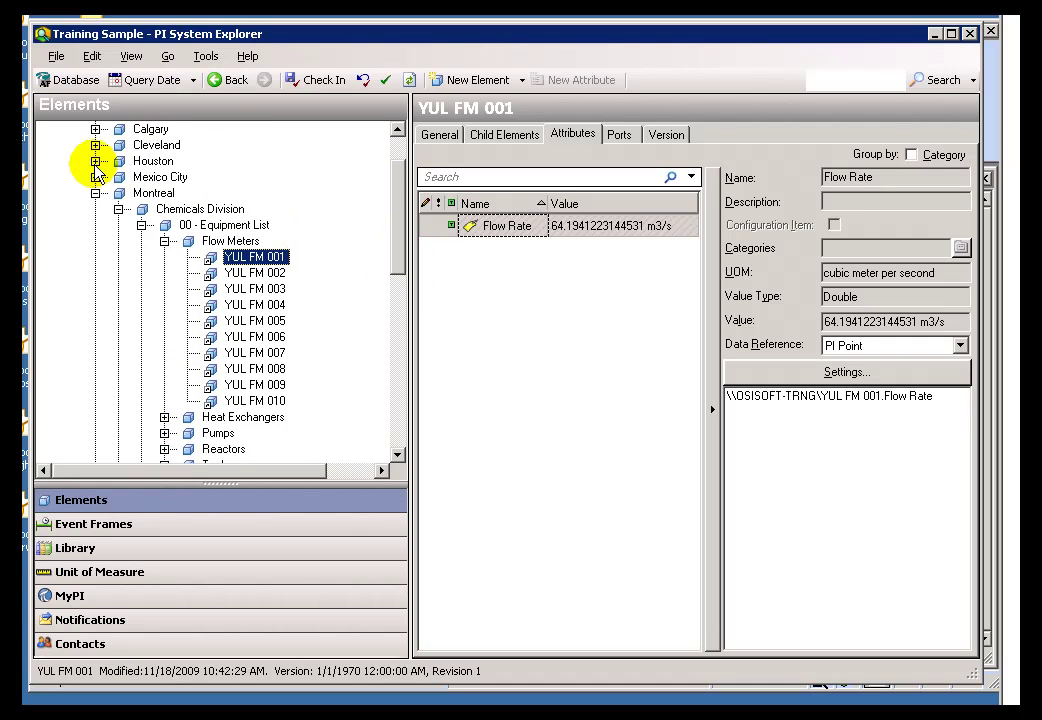
- Expand Houston's Flow Meters and show HOU FM 001's Flow Rate attribute
{"action": "left_click", "coordinate": [95, 161]}
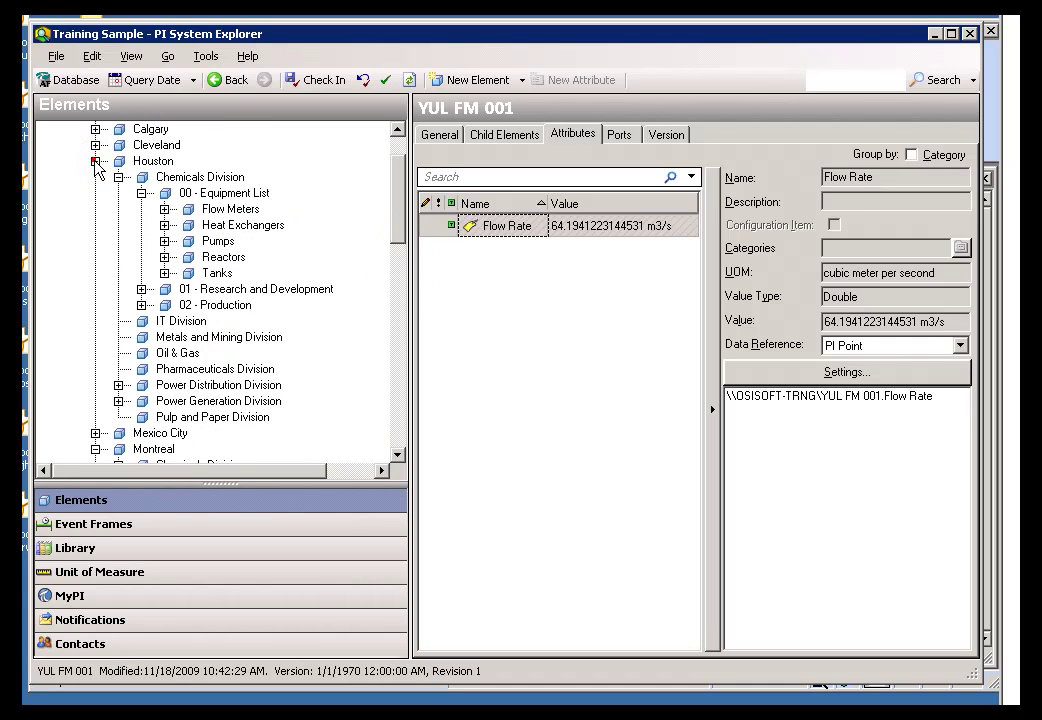
{"action": "left_click", "coordinate": [164, 210]}
{"action": "left_click", "coordinate": [243, 226]}
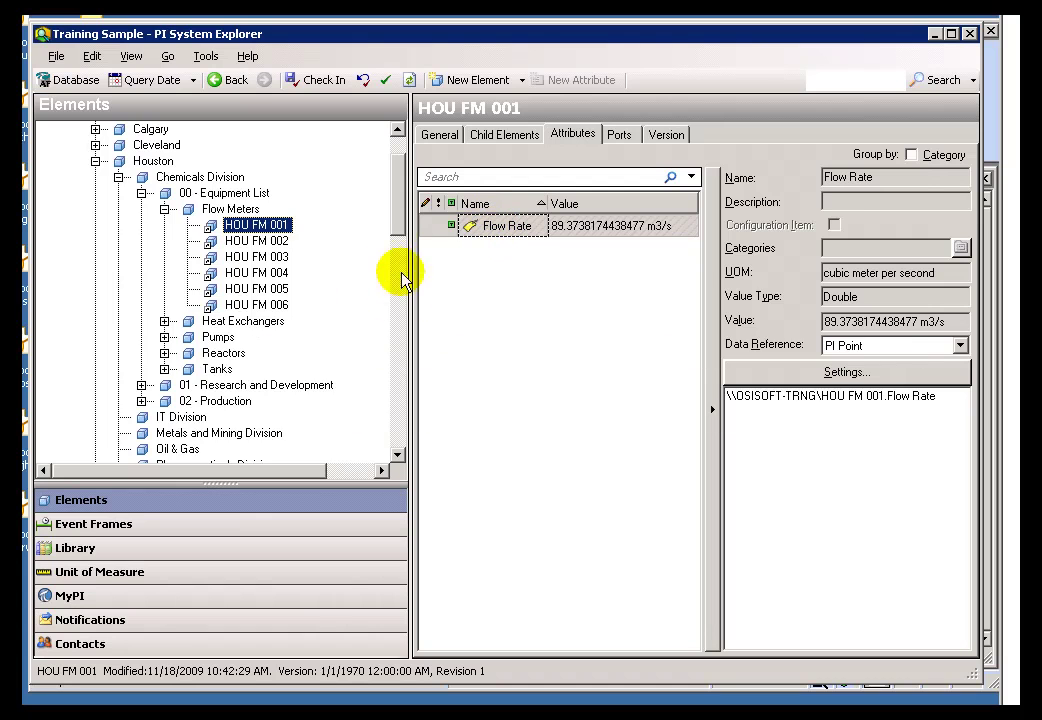
- Browse YUL FM 002, 003, 005, 007 and 008, returning to YUL FM 001's Flow Rate
{"action": "scroll", "coordinate": [400, 262], "scroll_direction": "down", "scroll_amount": 6}
{"action": "left_click", "coordinate": [263, 337]}
{"action": "left_click", "coordinate": [252, 354]}
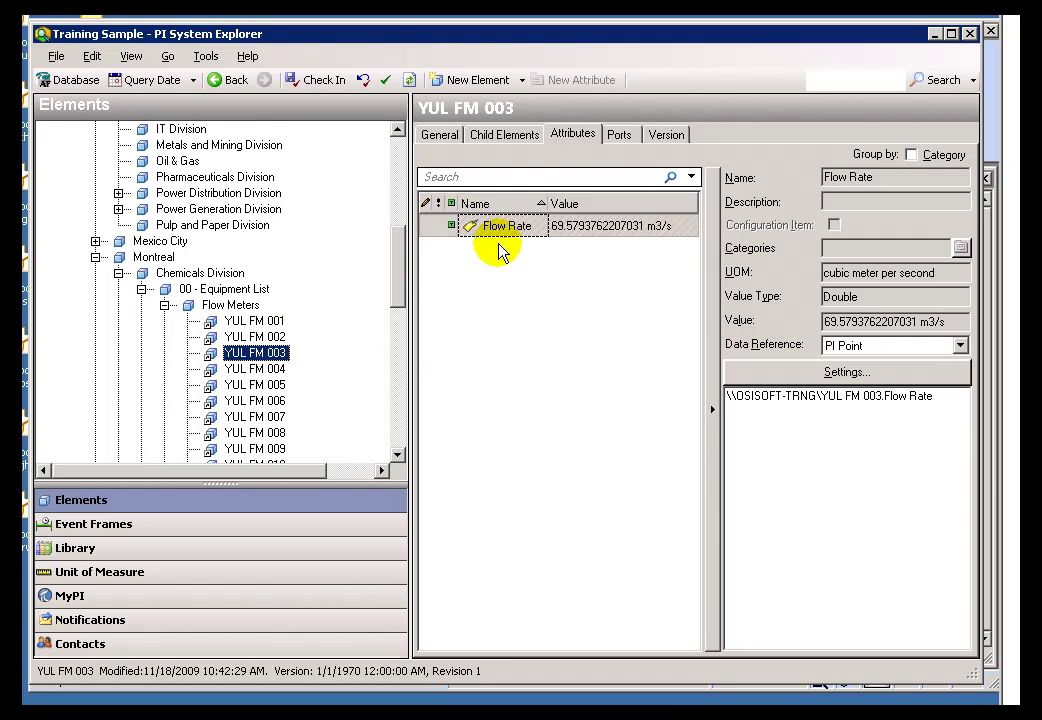
{"action": "left_click", "coordinate": [245, 385]}
{"action": "left_click", "coordinate": [235, 417]}
{"action": "left_click", "coordinate": [255, 434]}
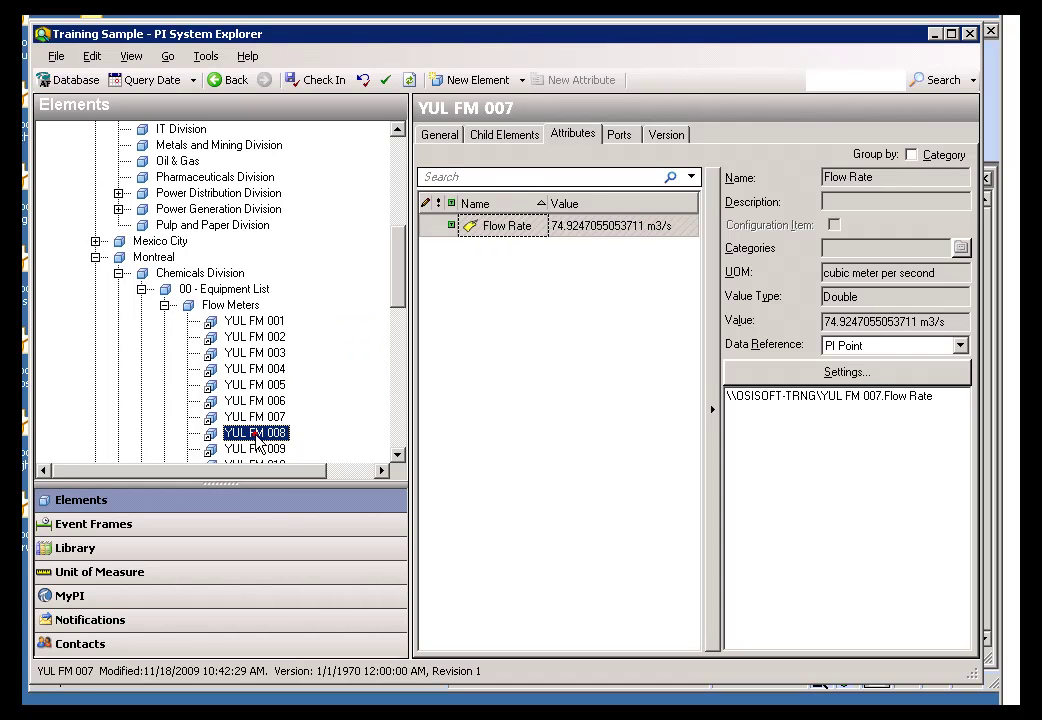
{"action": "left_click", "coordinate": [252, 321]}
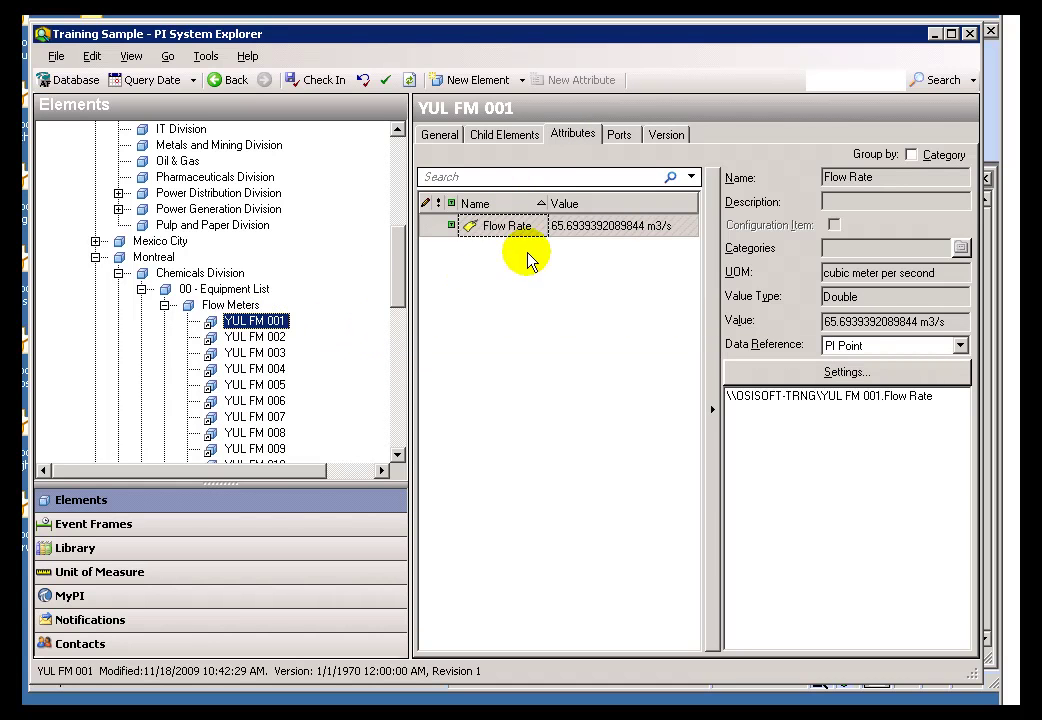
{"action": "scroll", "coordinate": [395, 285], "scroll_direction": "up", "scroll_amount": 4}
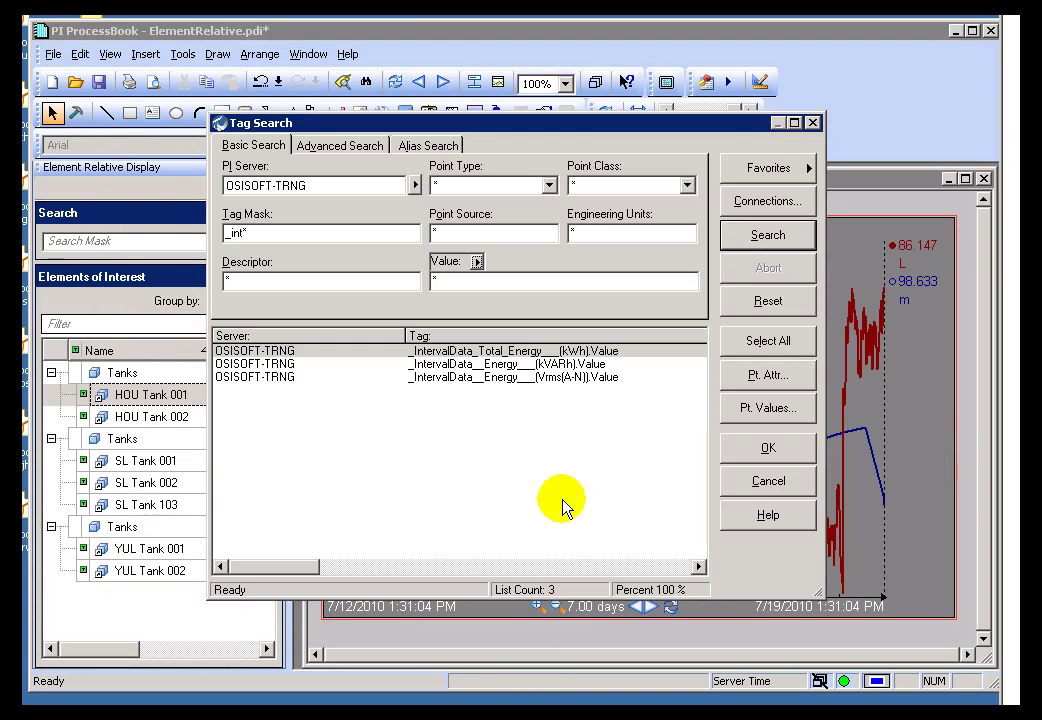
- Cancel the Tag Search and highlight the blue level trace to read its values
{"action": "left_click", "coordinate": [770, 480]}
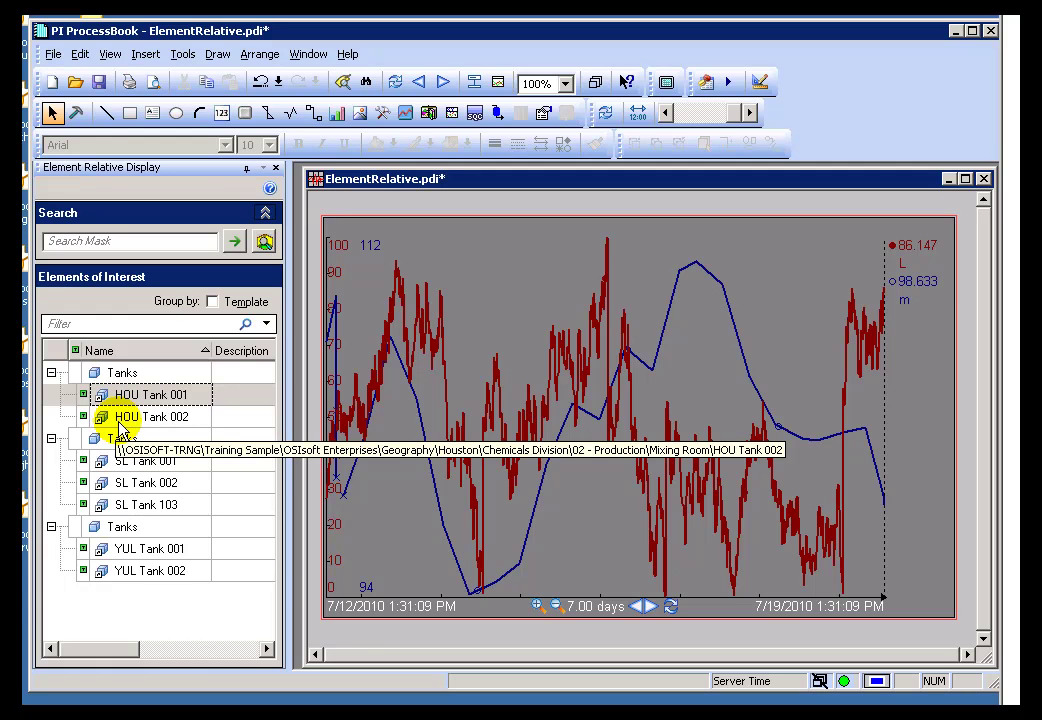
{"action": "left_click", "coordinate": [910, 285]}
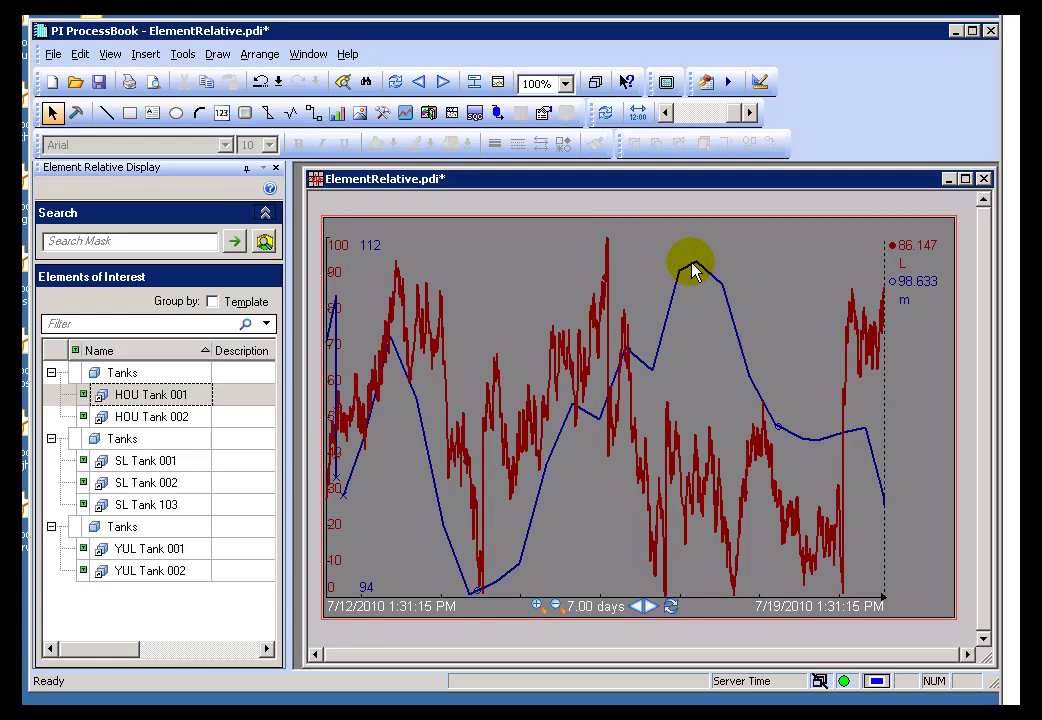
{"action": "mouse_move", "coordinate": [695, 270]}
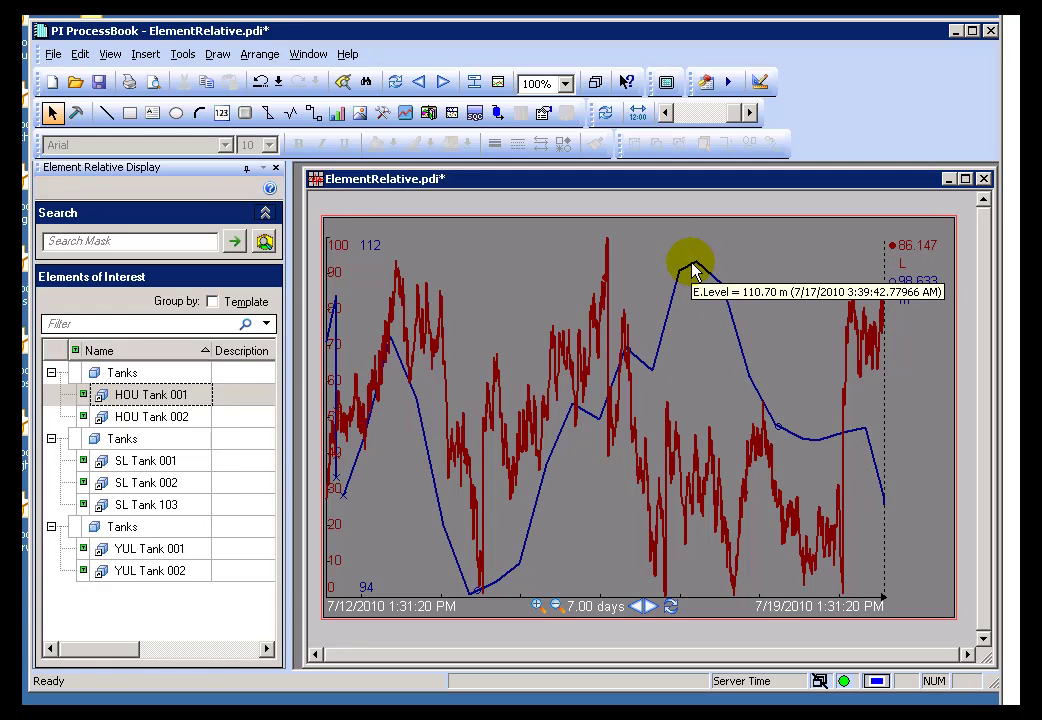
{"action": "mouse_move", "coordinate": [604, 298]}
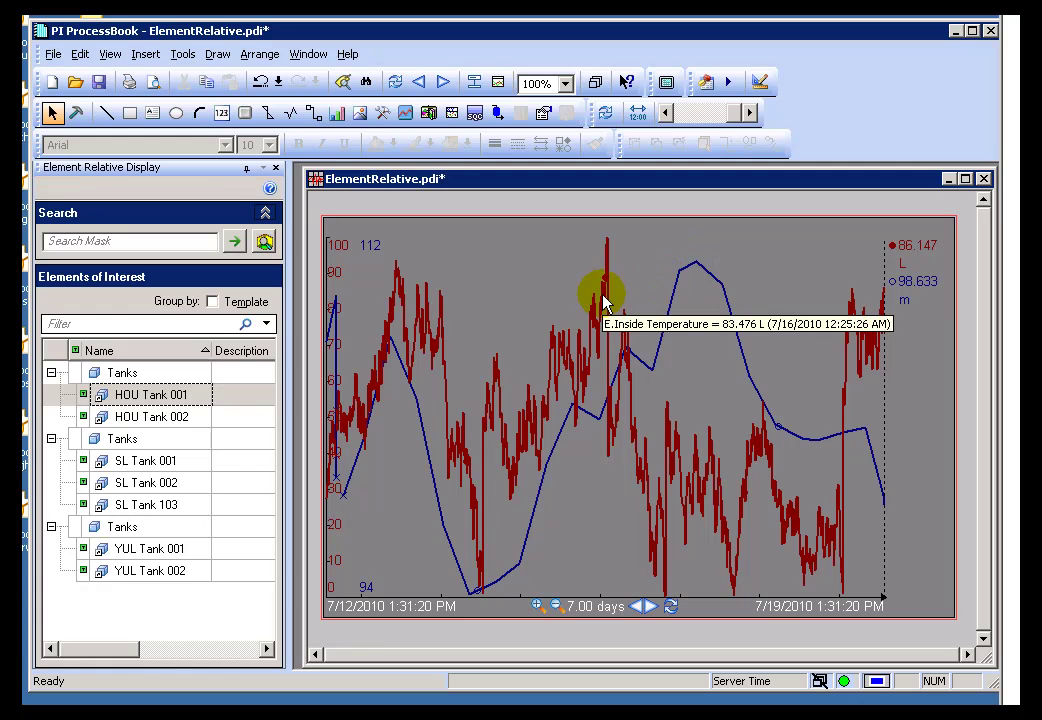
- Switch the trend to SL Tank 002 and read its plotted values
{"action": "left_click", "coordinate": [143, 484]}
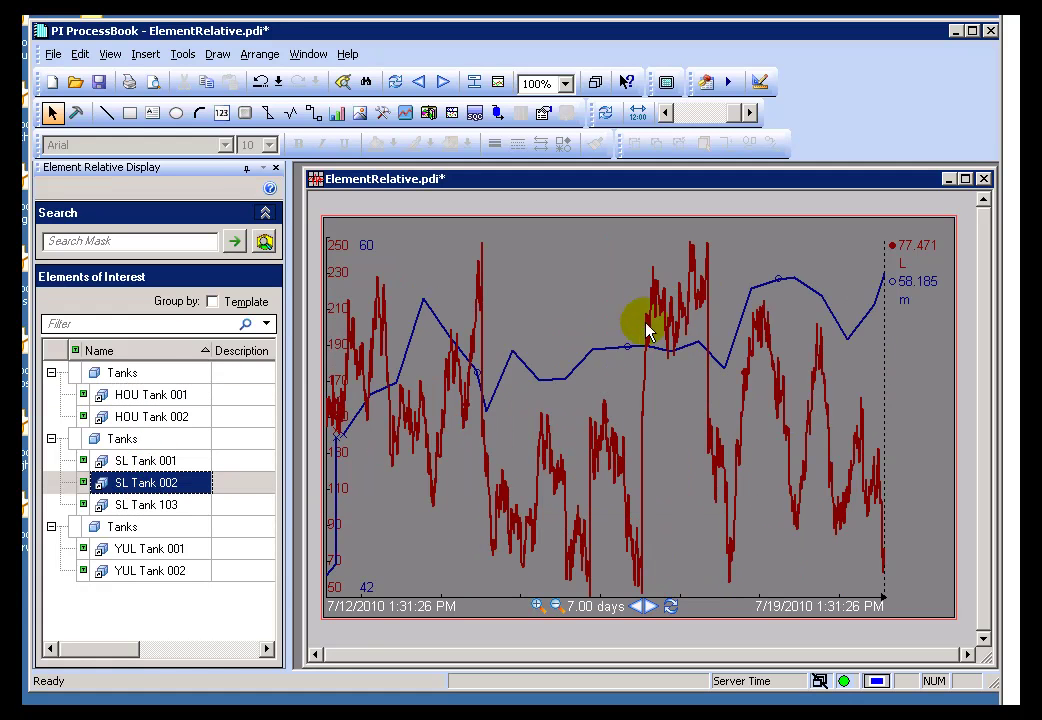
{"action": "mouse_move", "coordinate": [653, 298]}
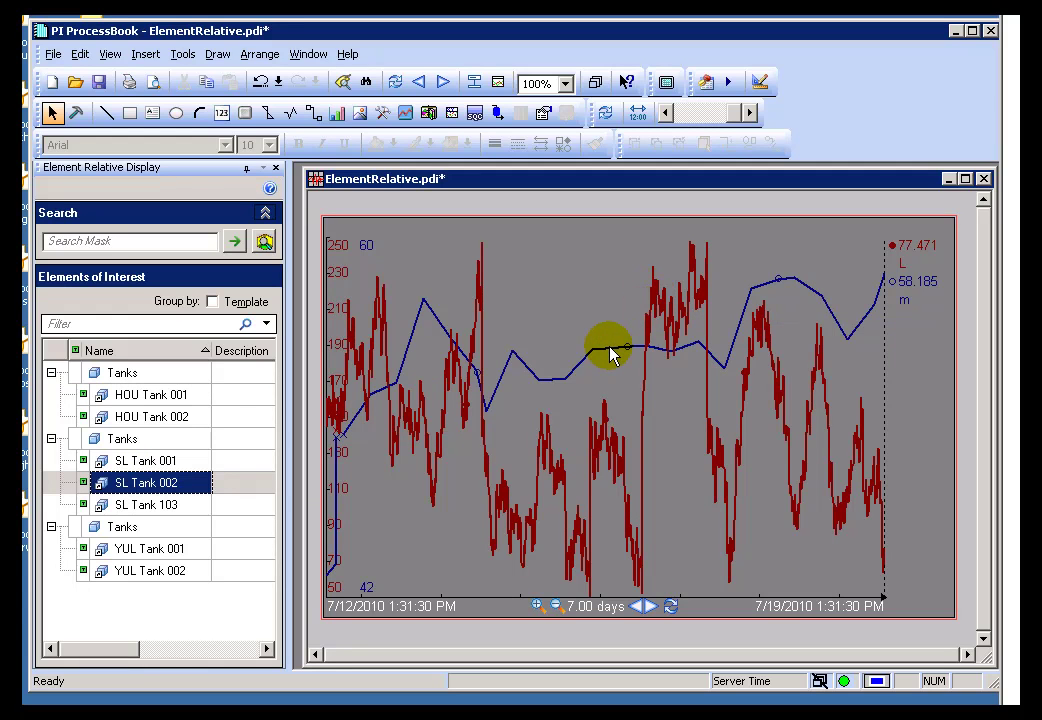
{"action": "mouse_move", "coordinate": [595, 356]}
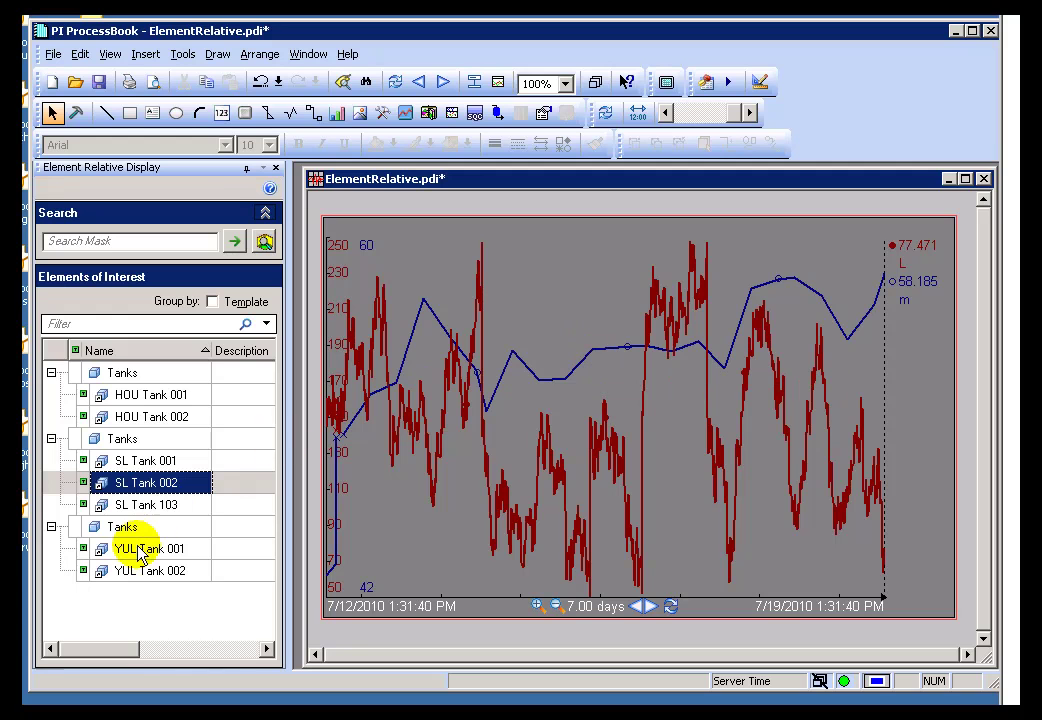
- Cycle the trend through SL Tank 103, YUL Tank 002, SL Tank 002, HOU Tank 001 and HOU Tank 002
{"action": "left_click", "coordinate": [142, 505]}
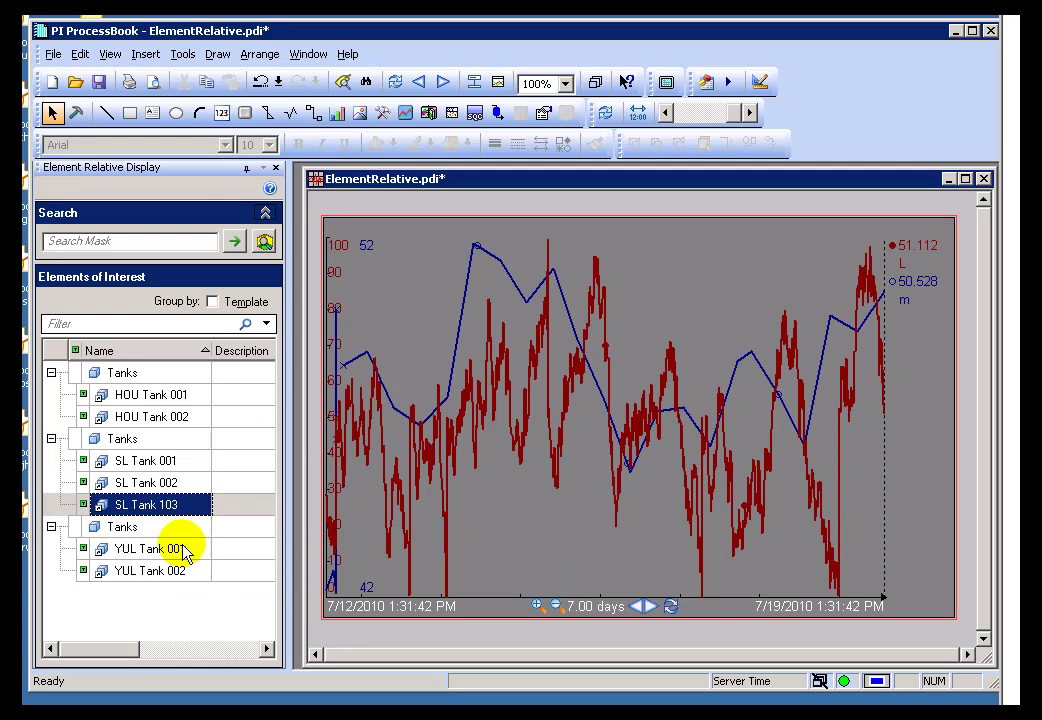
{"action": "left_click", "coordinate": [133, 572]}
{"action": "left_click", "coordinate": [133, 572]}
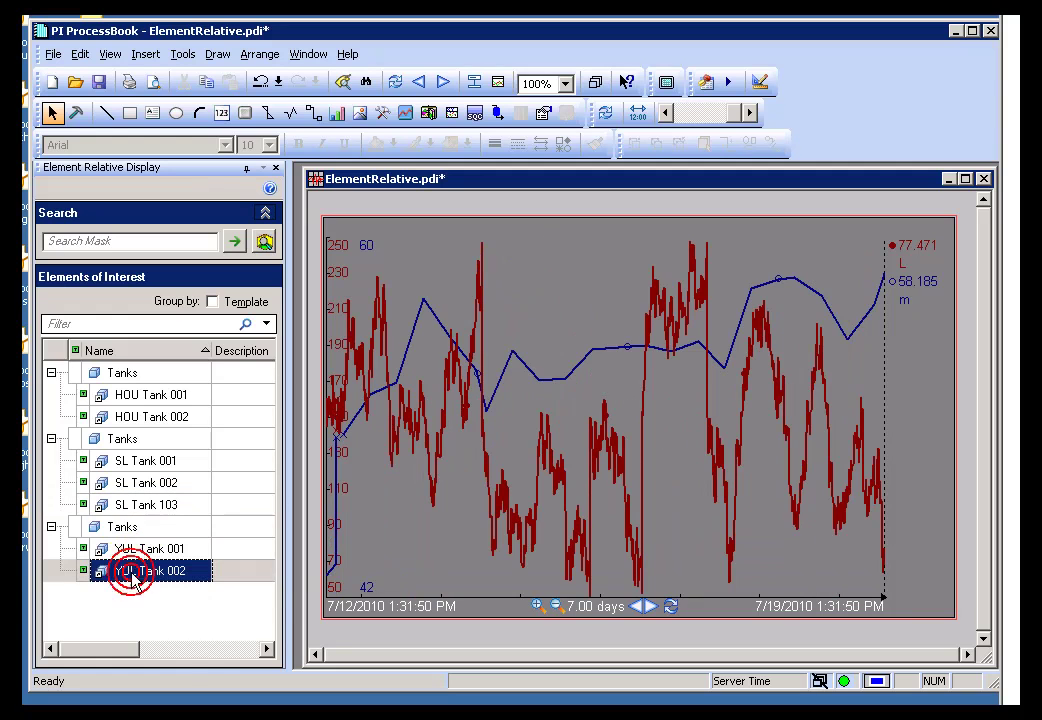
{"action": "left_click", "coordinate": [140, 506]}
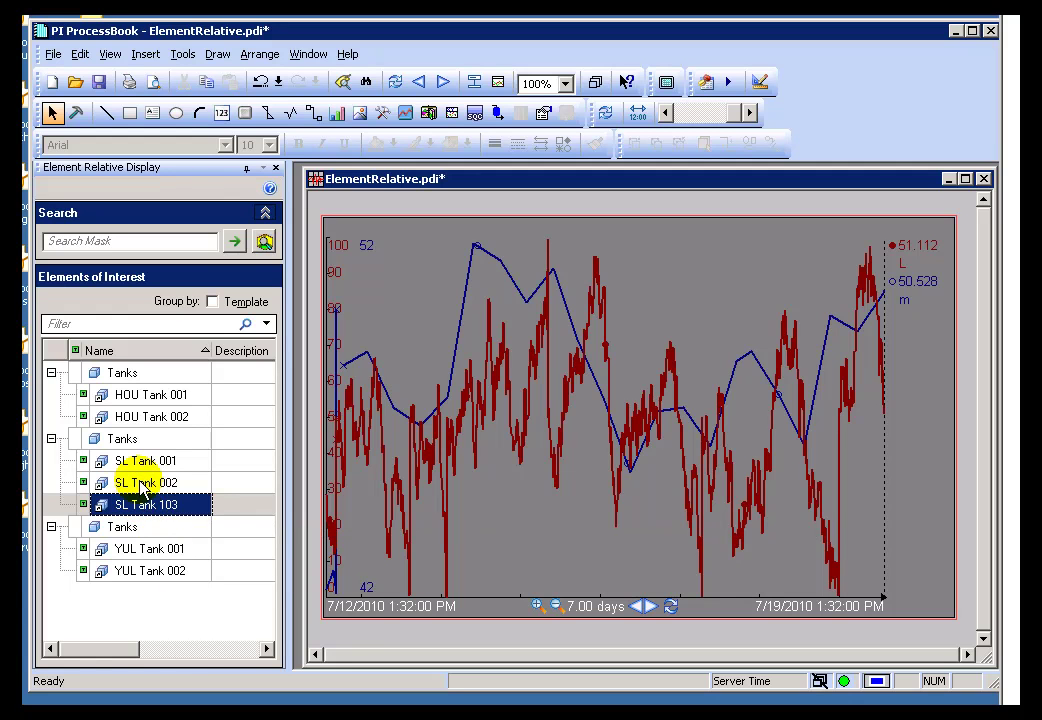
{"action": "left_click", "coordinate": [143, 485]}
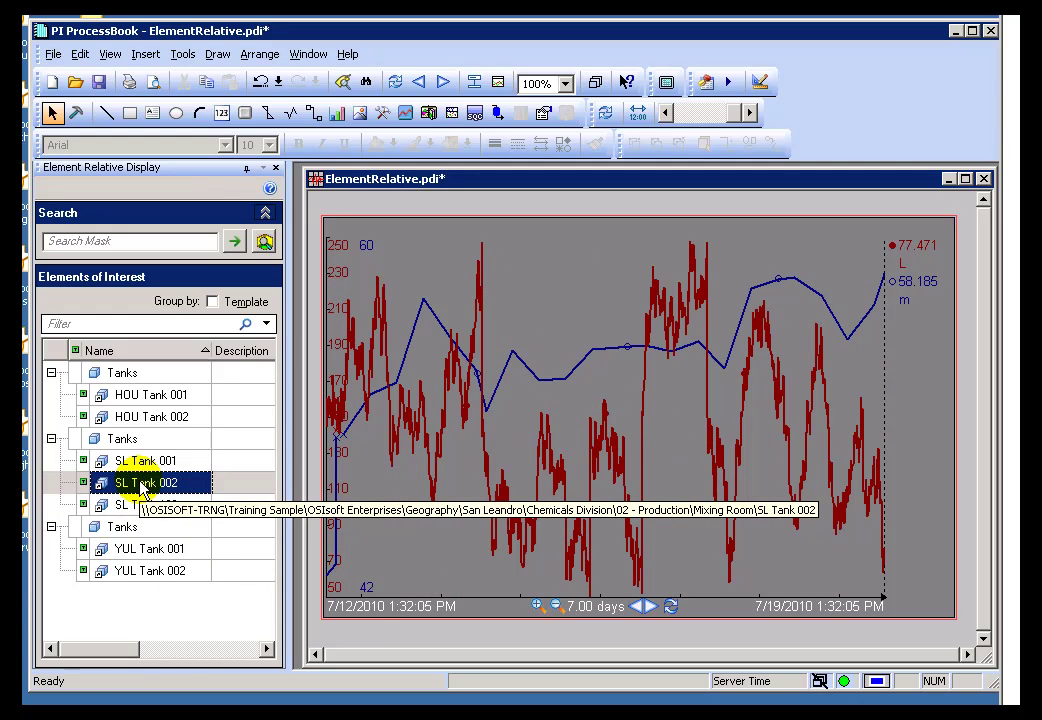
{"action": "left_click", "coordinate": [130, 398]}
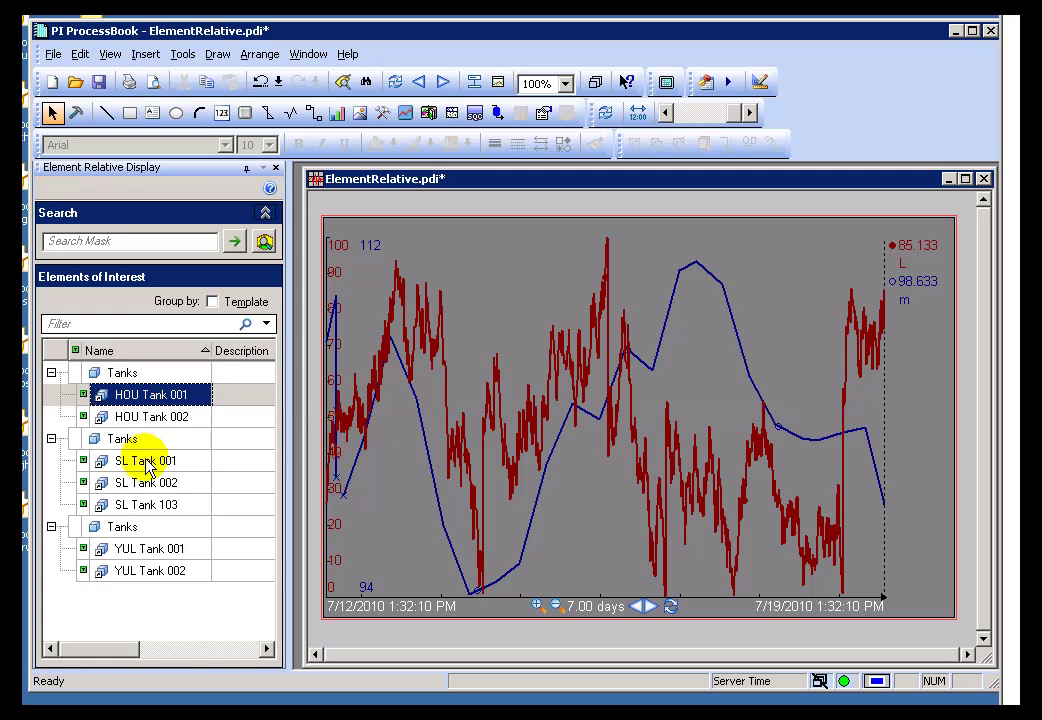
{"action": "left_click", "coordinate": [127, 419]}
{"action": "left_click", "coordinate": [128, 396]}
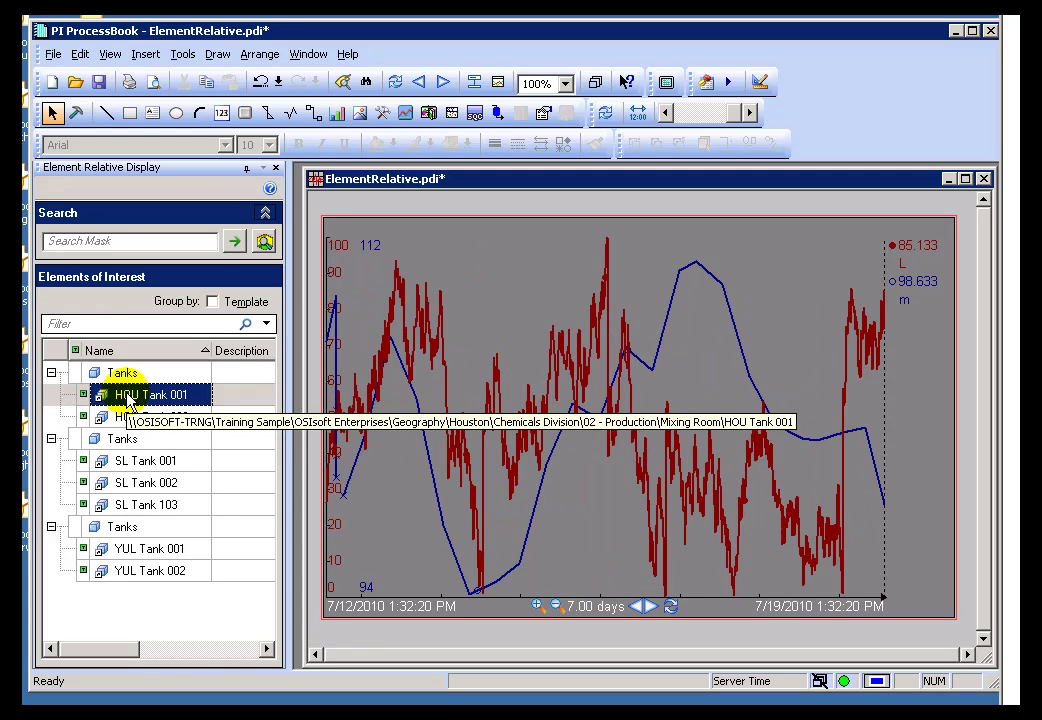
- Drag HOU Tank 001 onto the trend, then display YUL Tank 002's data
{"action": "left_click_drag", "start_coordinate": [128, 396], "coordinate": [800, 441]}
{"action": "left_click_drag", "start_coordinate": [653, 465], "coordinate": [643, 460]}
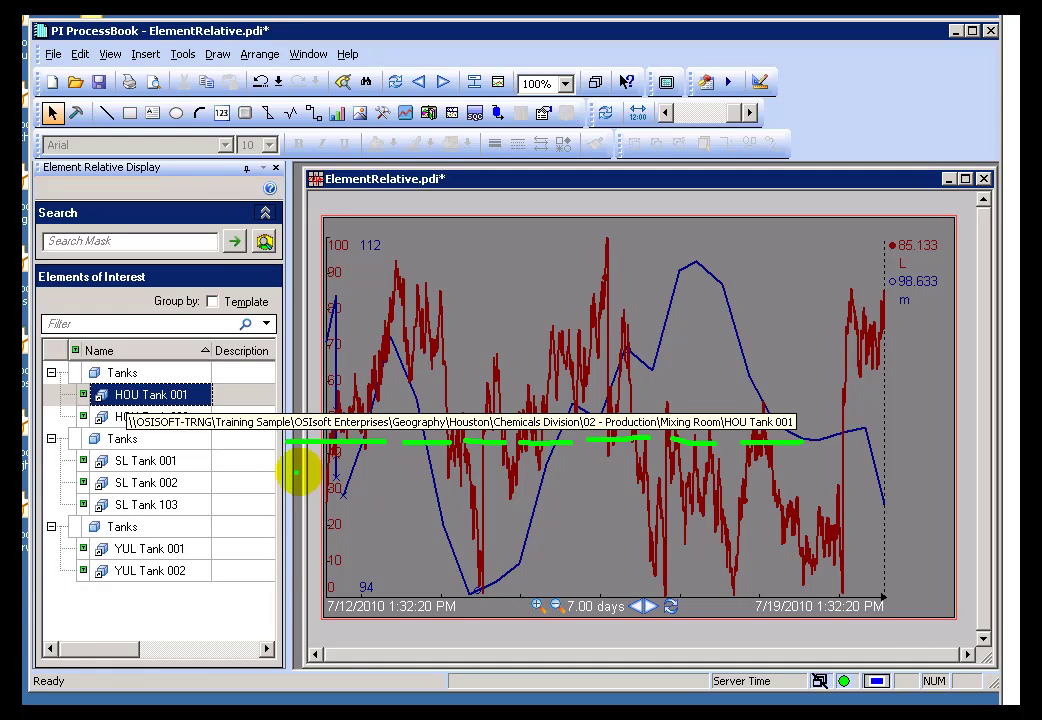
{"action": "left_click", "coordinate": [132, 572]}
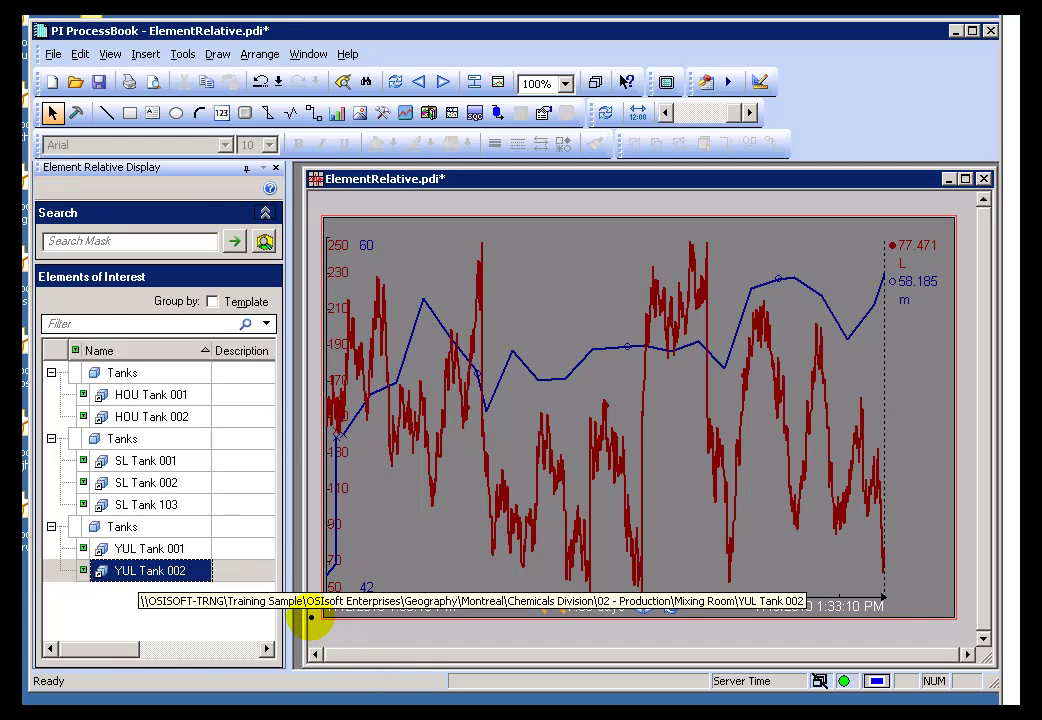
{"action": "left_click_drag", "start_coordinate": [310, 618], "coordinate": [795, 618]}
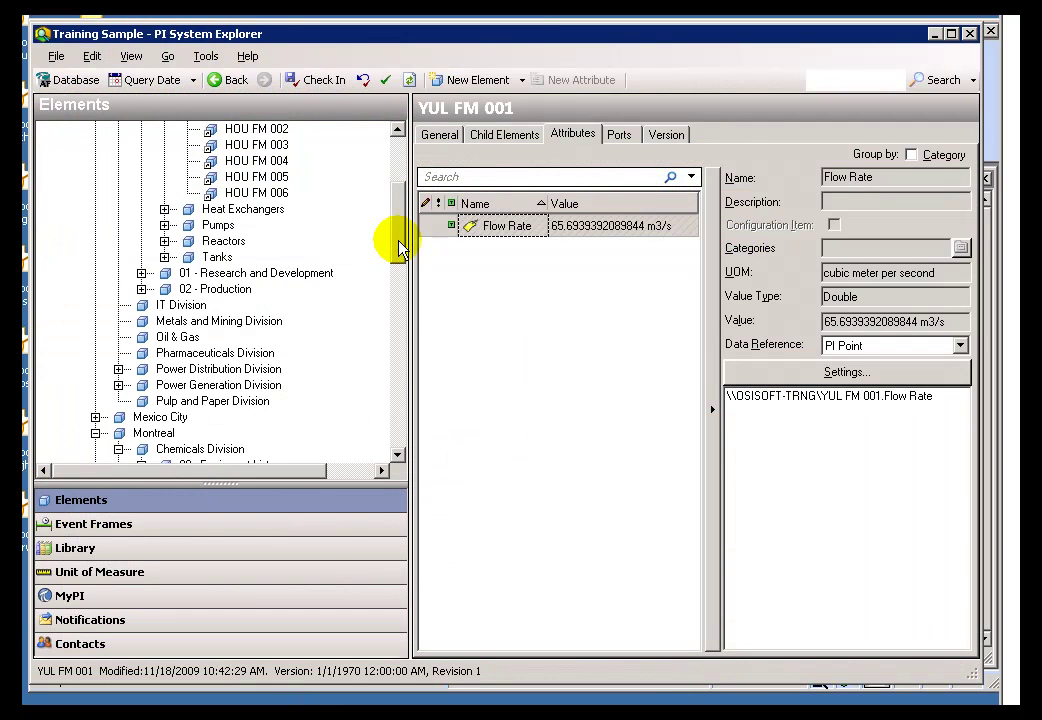
{"action": "left_click_drag", "start_coordinate": [397, 242], "coordinate": [399, 169]}
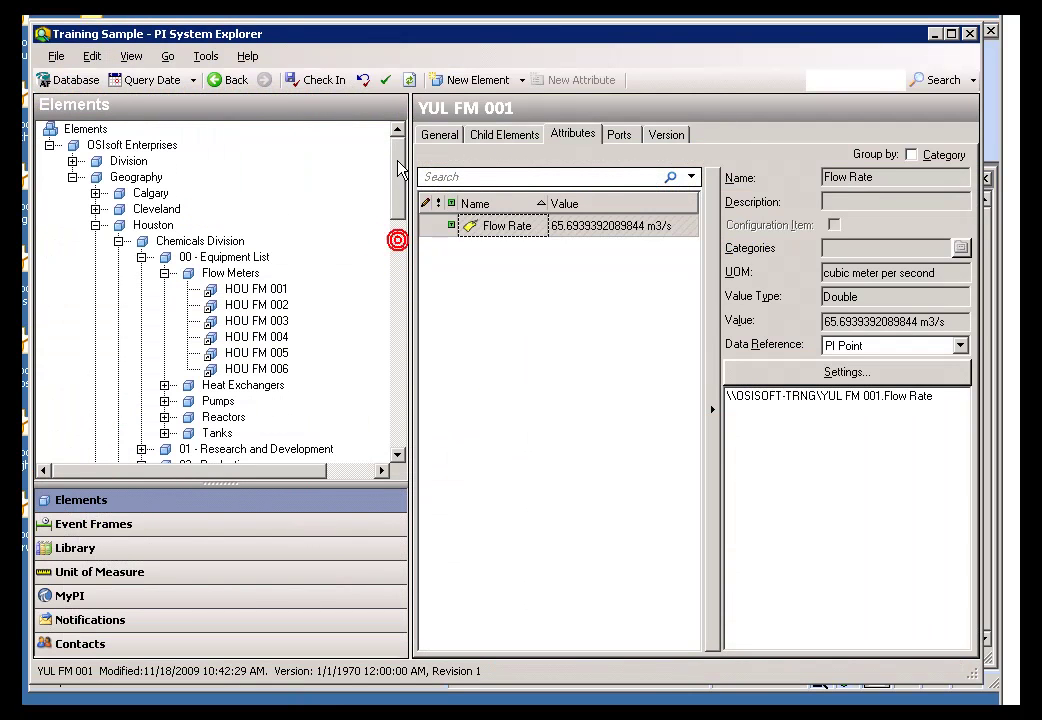
- Collapse Houston's Flow Meters, Equipment List, Chemicals Division and the Houston branch
{"action": "left_click", "coordinate": [165, 273]}
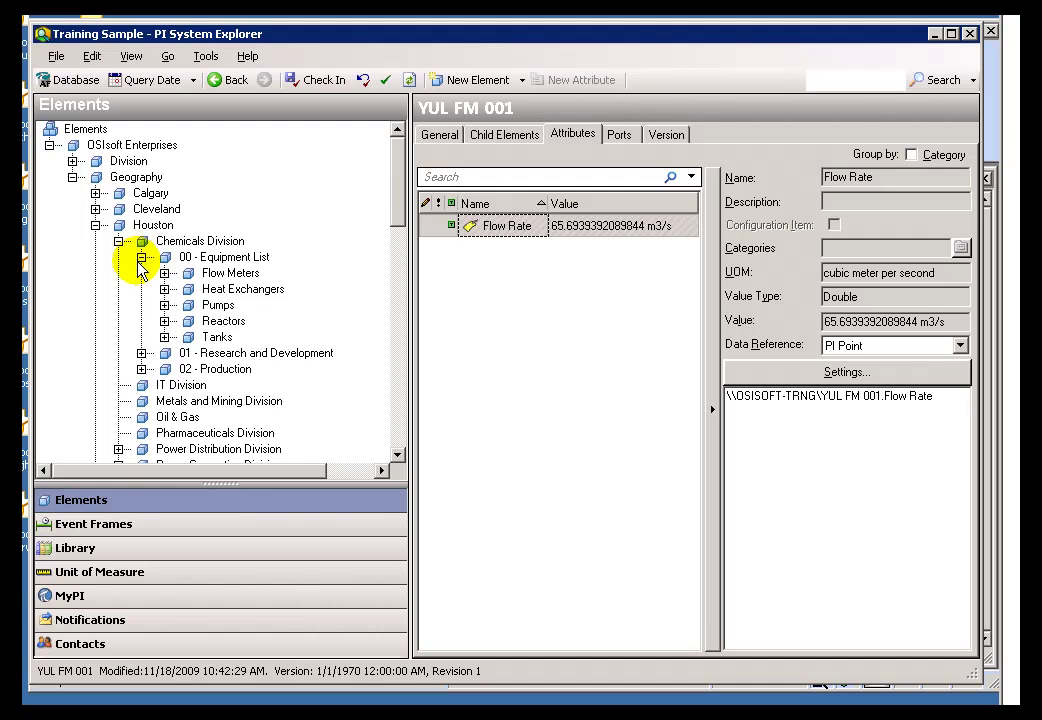
{"action": "left_click", "coordinate": [141, 258]}
{"action": "left_click", "coordinate": [118, 242]}
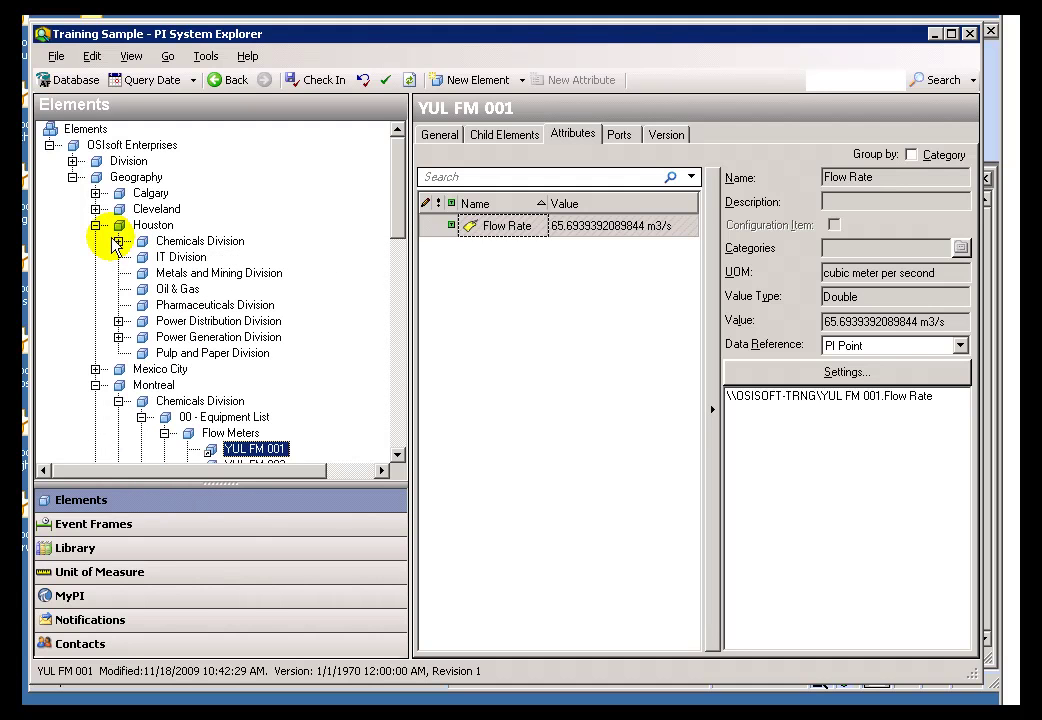
{"action": "left_click", "coordinate": [95, 226]}
- Expand Houston down through Chemicals Division and Equipment List to list HOU FM 001–006
{"action": "left_click", "coordinate": [95, 226]}
{"action": "left_click", "coordinate": [118, 241]}
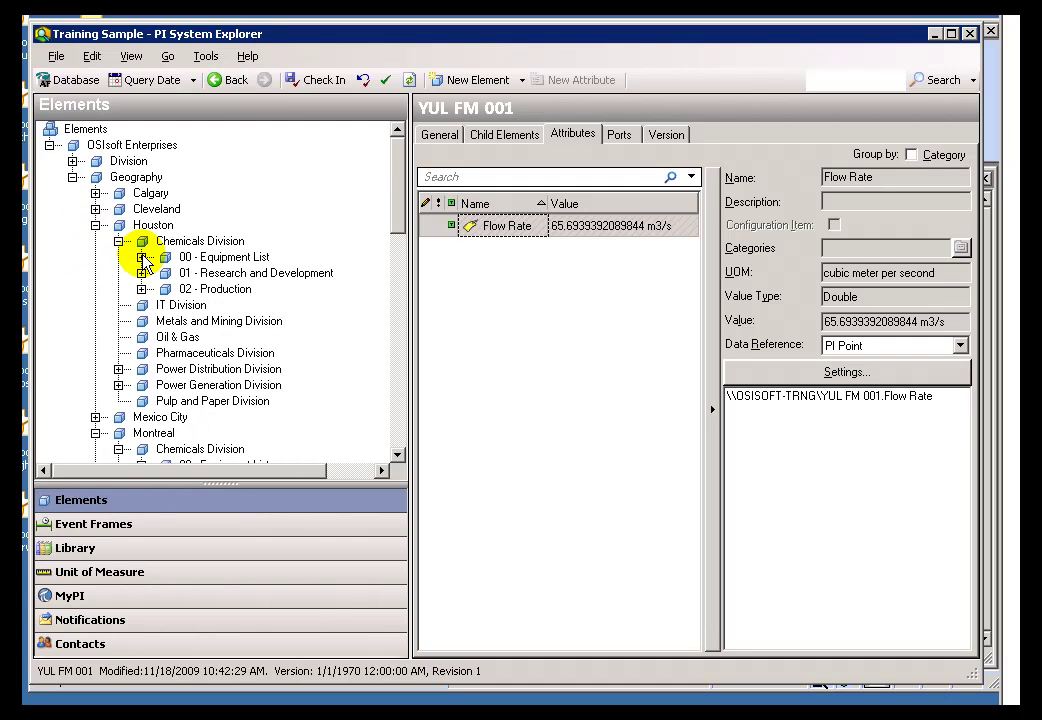
{"action": "left_click", "coordinate": [141, 257]}
{"action": "left_click", "coordinate": [164, 273]}
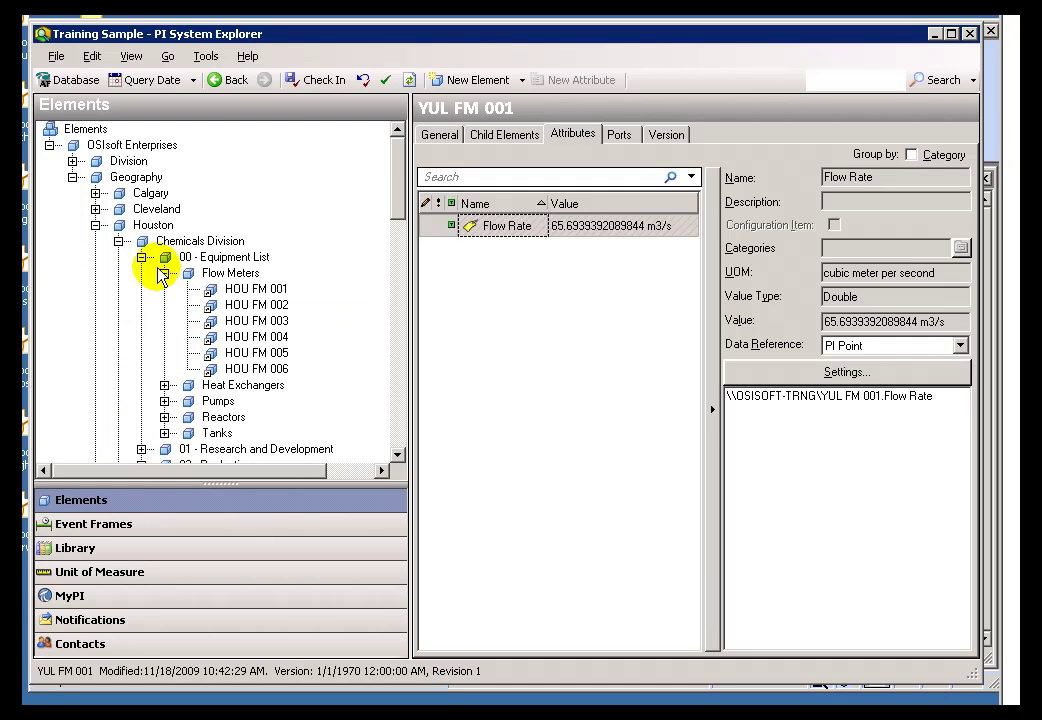
- Collapse Flow Meters and the Equipment List, then toggle Houston's Chemicals Division open and closed
{"action": "left_click", "coordinate": [164, 273]}
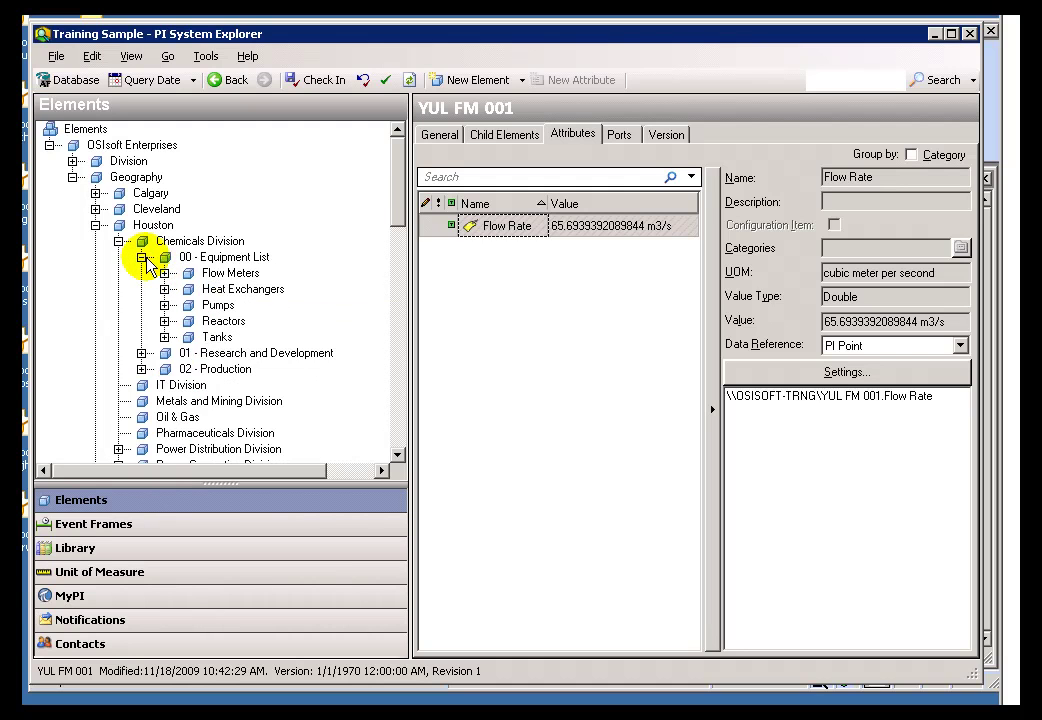
{"action": "left_click", "coordinate": [141, 257]}
{"action": "left_click", "coordinate": [118, 241]}
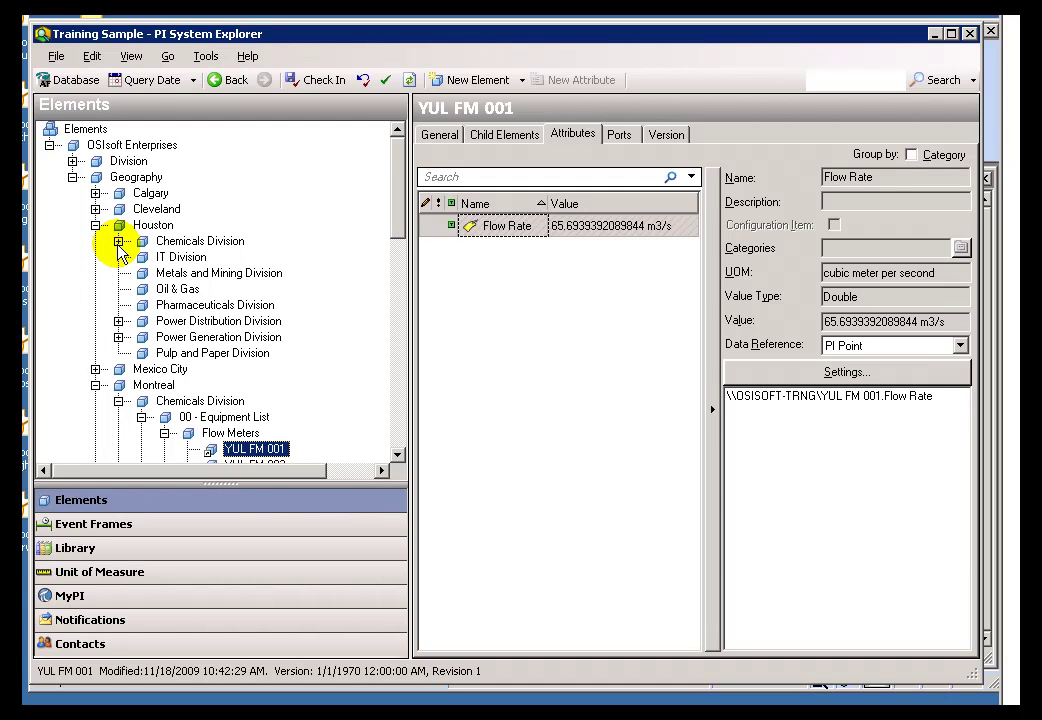
{"action": "left_click", "coordinate": [118, 242]}
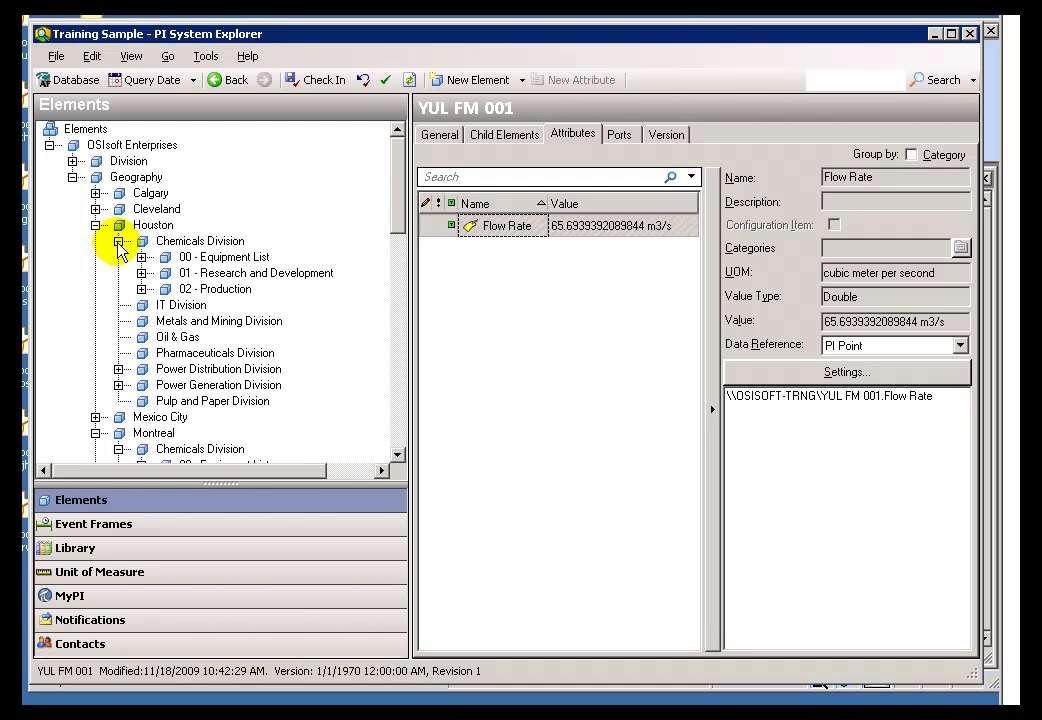
{"action": "left_click", "coordinate": [118, 242]}
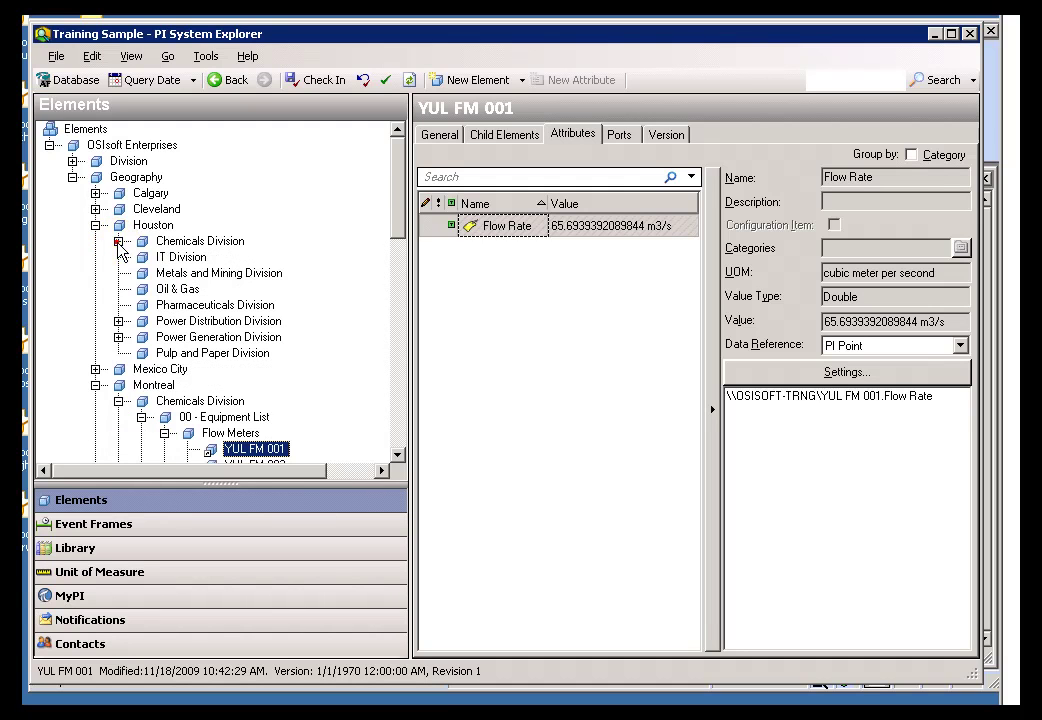
- Expand Division's Chemicals and Power Distribution sites, then collapse everything back to Division
{"action": "left_click", "coordinate": [72, 161]}
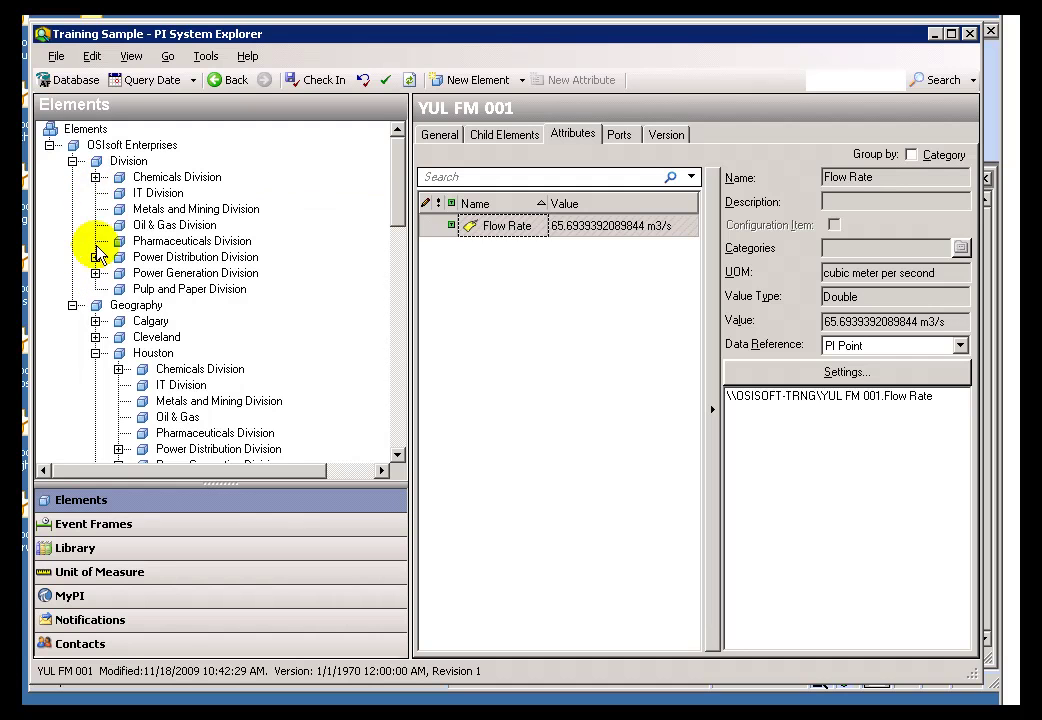
{"action": "left_click", "coordinate": [95, 177]}
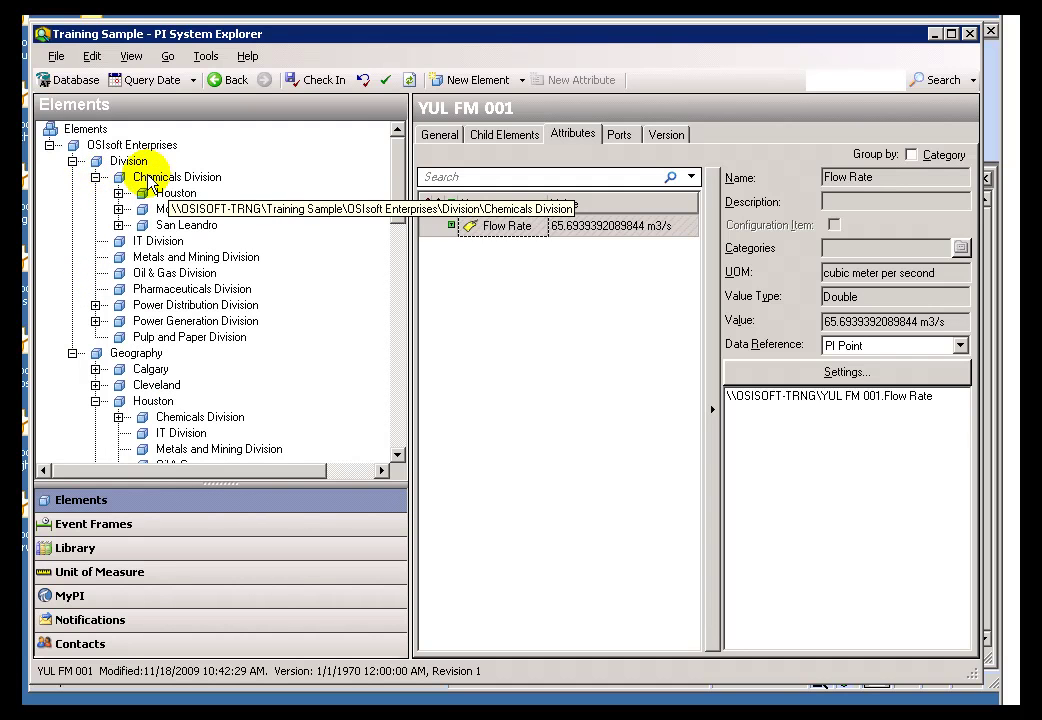
{"action": "left_click", "coordinate": [125, 308]}
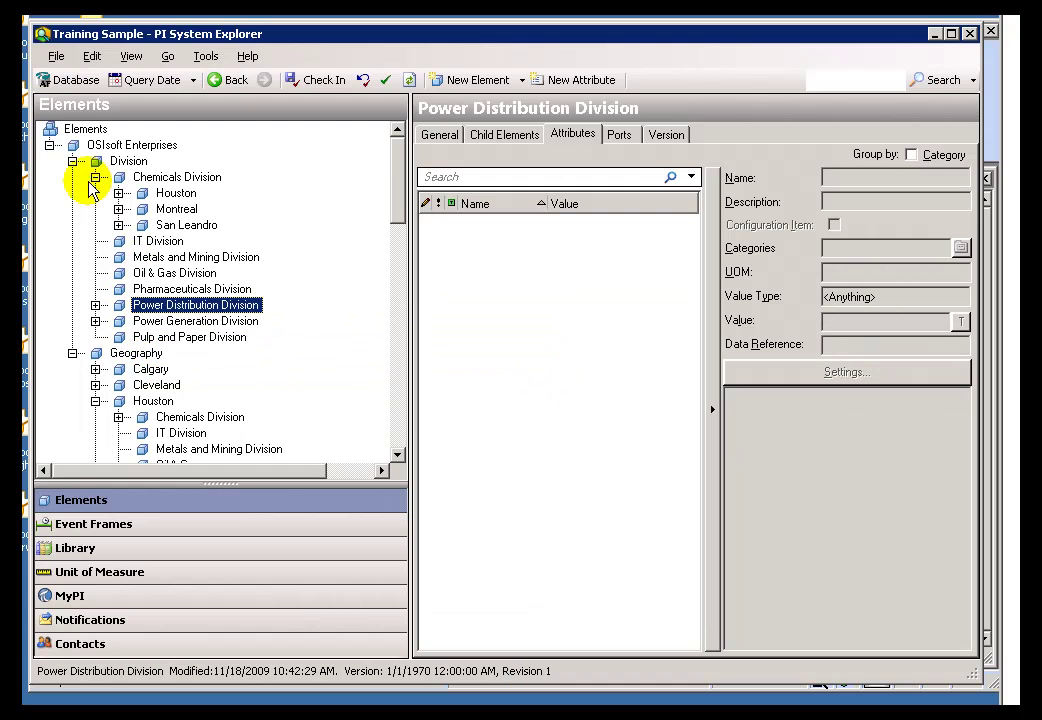
{"action": "left_click", "coordinate": [95, 305]}
{"action": "left_click", "coordinate": [95, 305]}
{"action": "left_click", "coordinate": [95, 177]}
{"action": "left_click", "coordinate": [72, 161]}
- Re-expand Geography, collapse Houston and Montreal, and scroll the tree down to San Leandro
{"action": "left_click", "coordinate": [72, 177]}
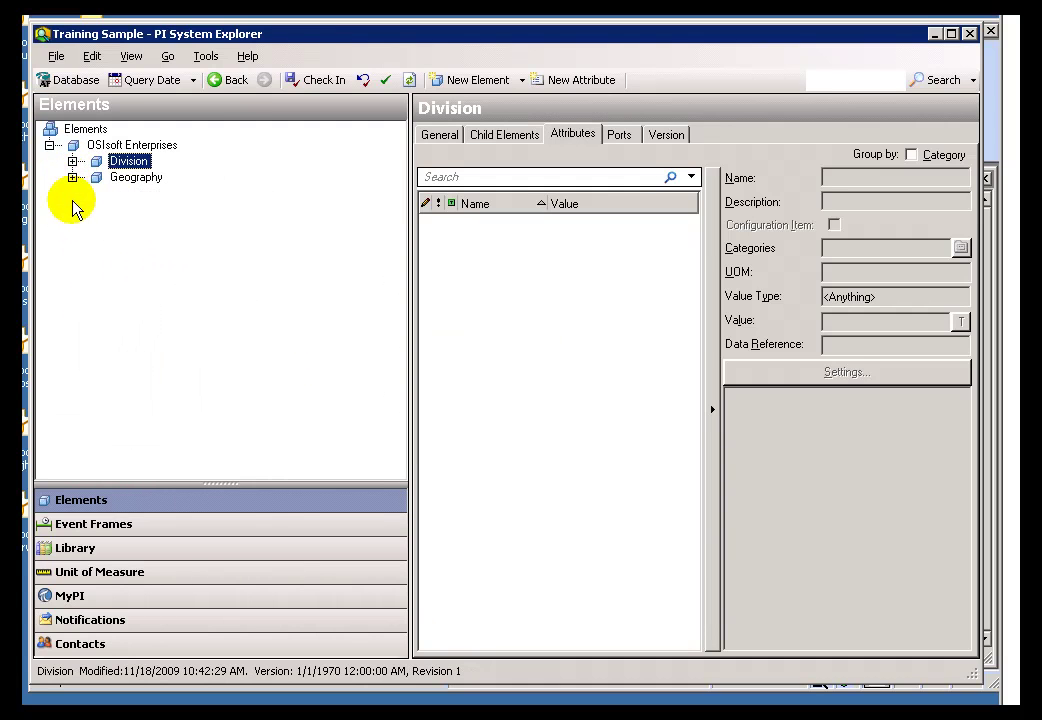
{"action": "left_click", "coordinate": [72, 177]}
{"action": "left_click", "coordinate": [95, 177]}
{"action": "left_click", "coordinate": [95, 209]}
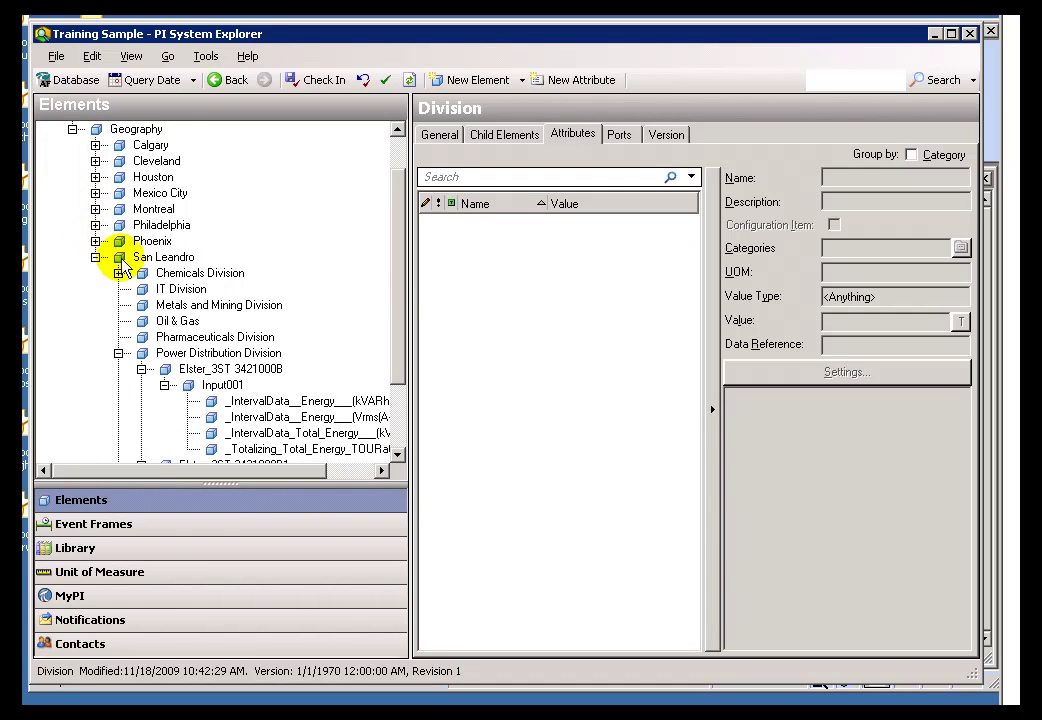
{"action": "left_click_drag", "start_coordinate": [399, 284], "coordinate": [400, 228]}
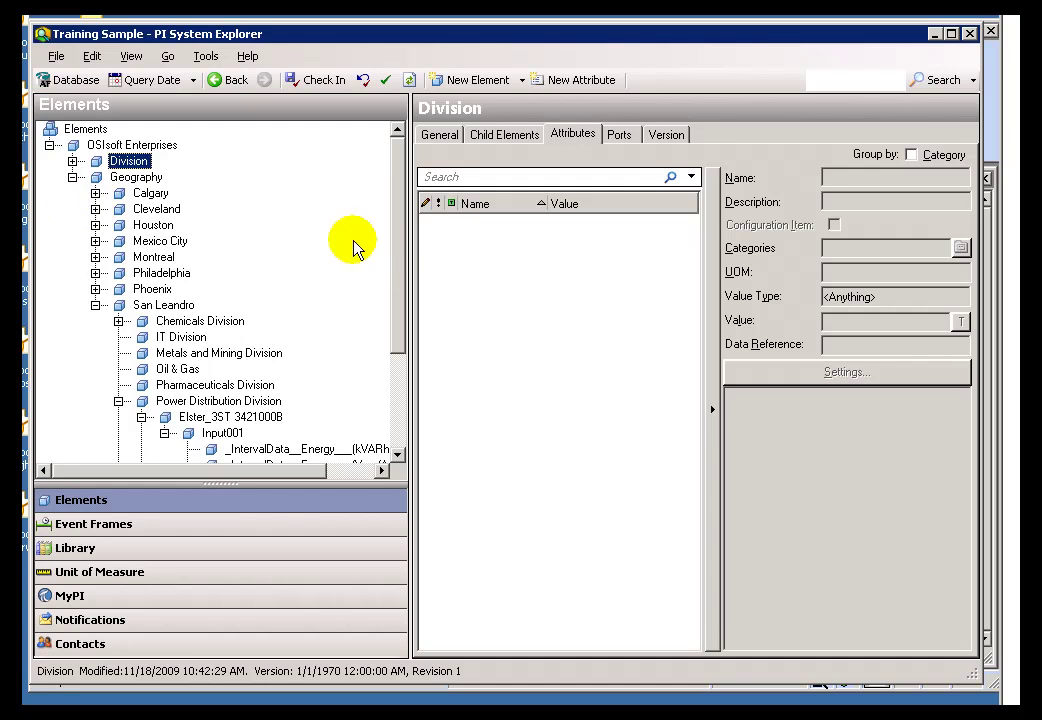
- Drill into Houston > Chemicals Division > 00 - Equipment List > Flow Meters and select HOU FM 001
{"action": "left_click", "coordinate": [95, 225]}
{"action": "left_click", "coordinate": [118, 241]}
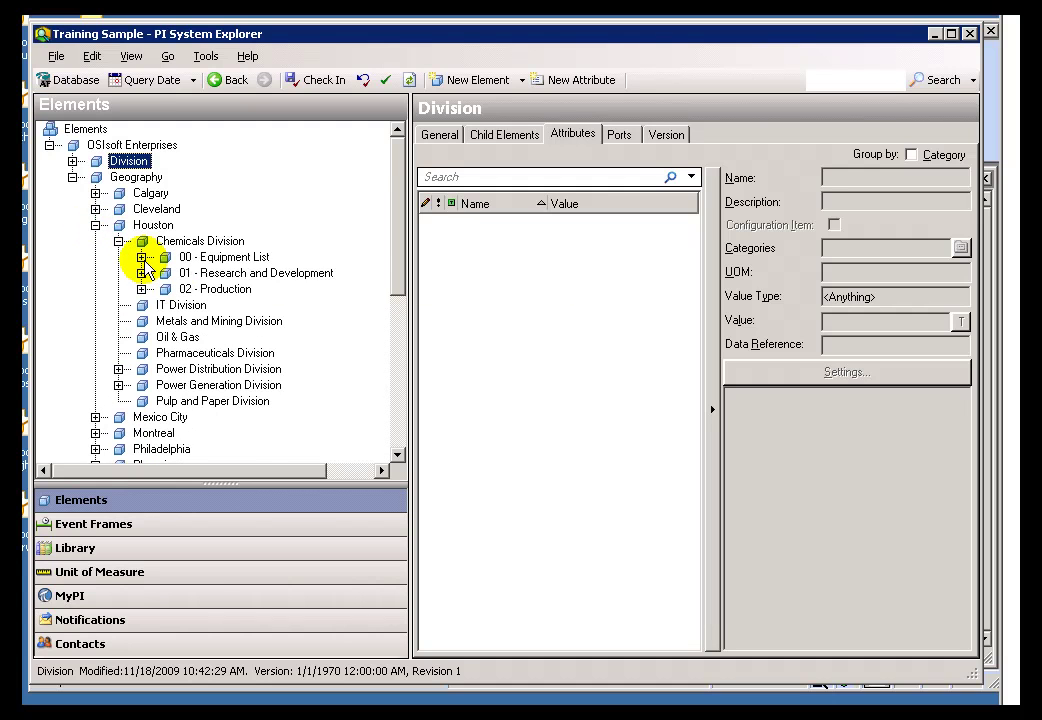
{"action": "left_click", "coordinate": [141, 257]}
{"action": "left_click", "coordinate": [165, 273]}
{"action": "left_click", "coordinate": [229, 289]}
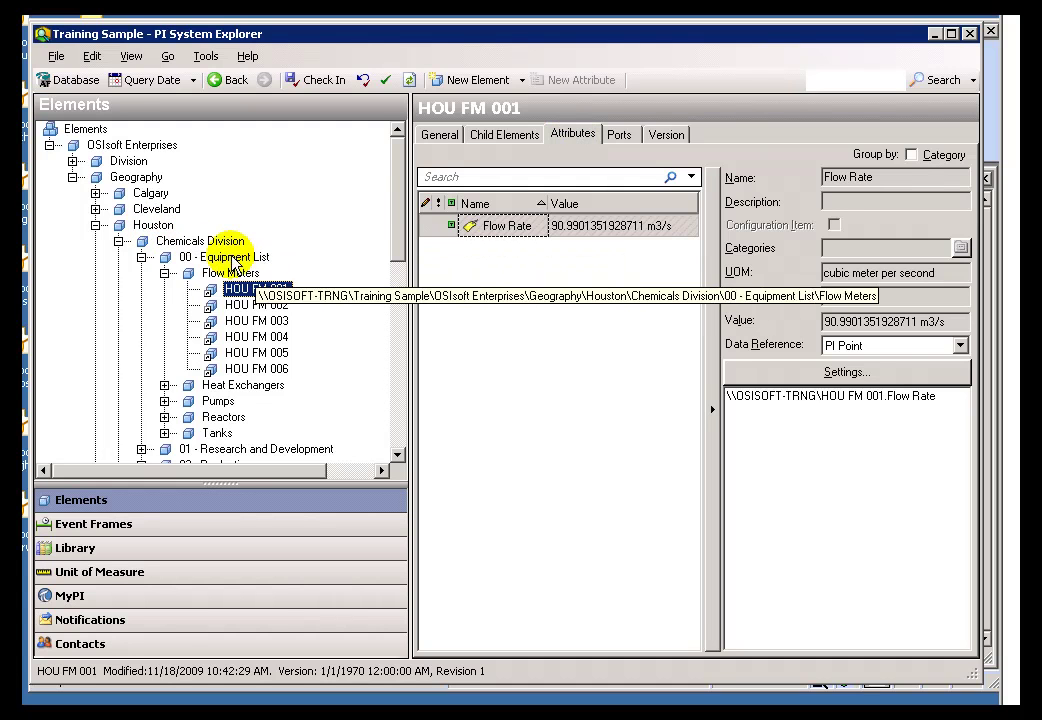
- Check the Equipment List and Flow Meters elements, return to HOU FM 001's Flow Rate, and expand Tanks
{"action": "left_click", "coordinate": [224, 259]}
{"action": "left_click", "coordinate": [230, 273]}
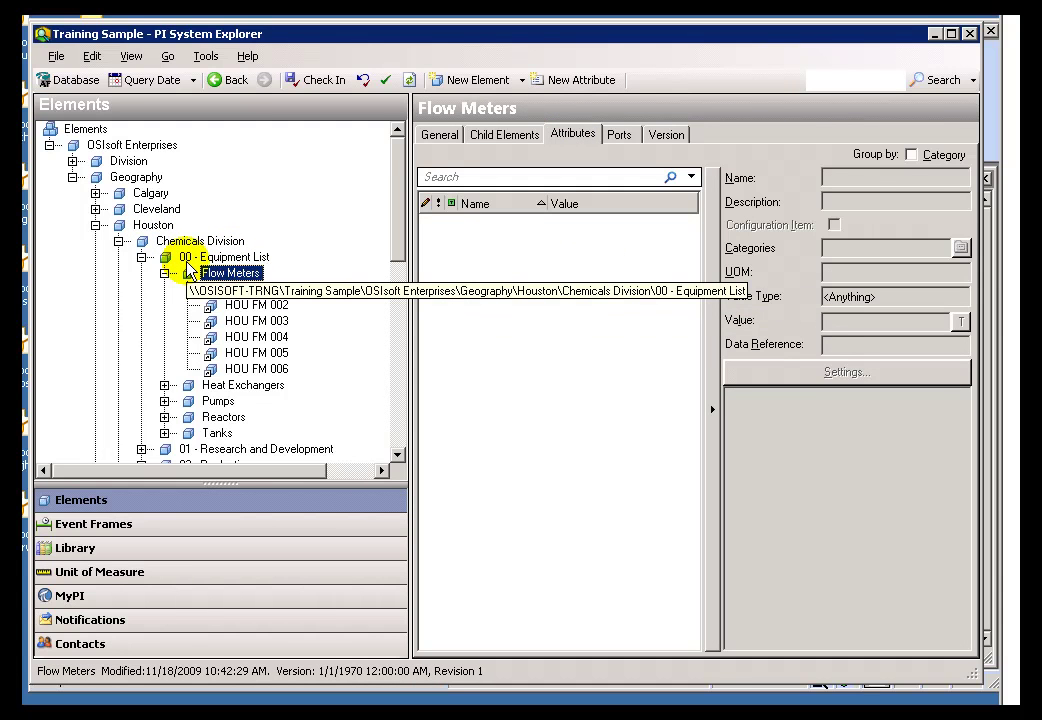
{"action": "left_click", "coordinate": [214, 290]}
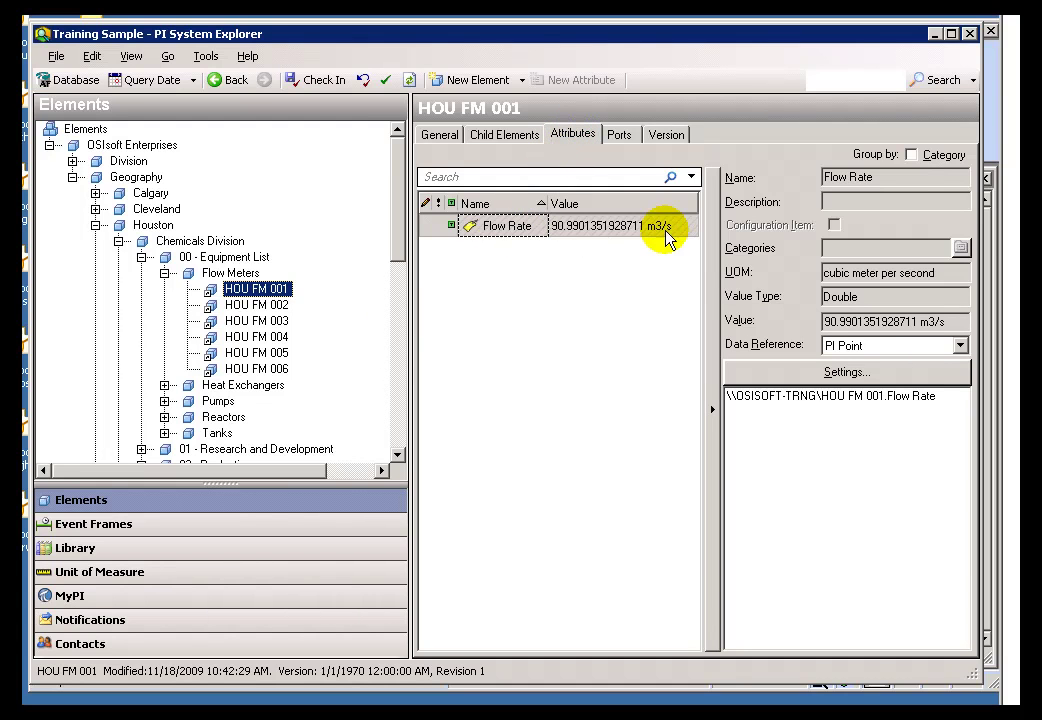
{"action": "mouse_move", "coordinate": [643, 232]}
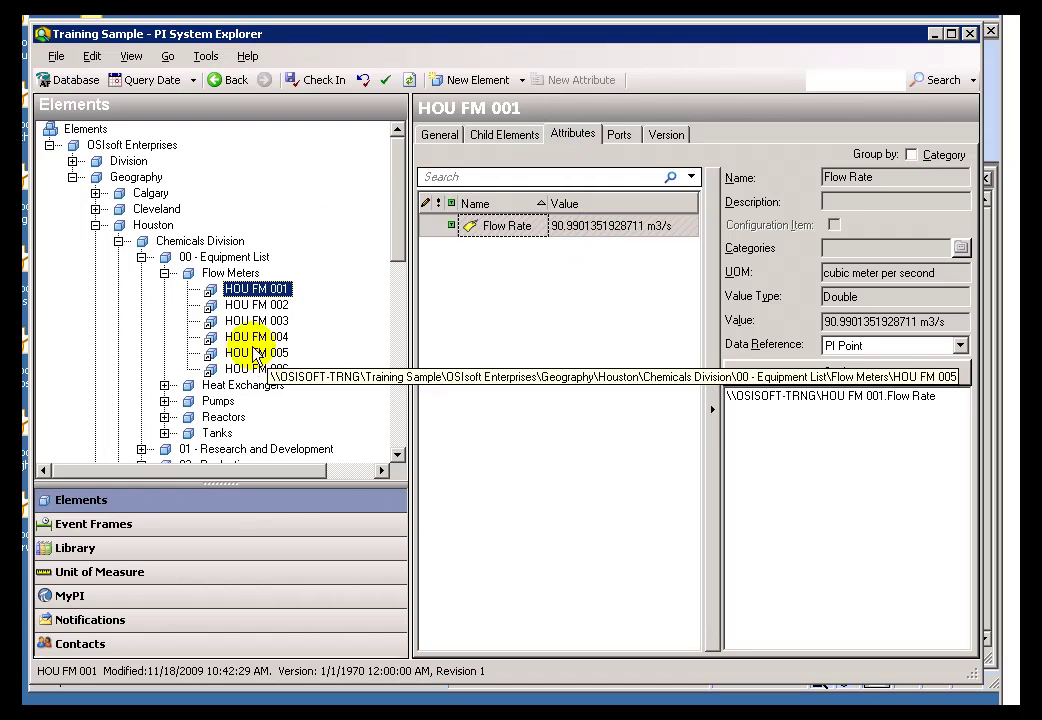
{"action": "left_click", "coordinate": [164, 433]}
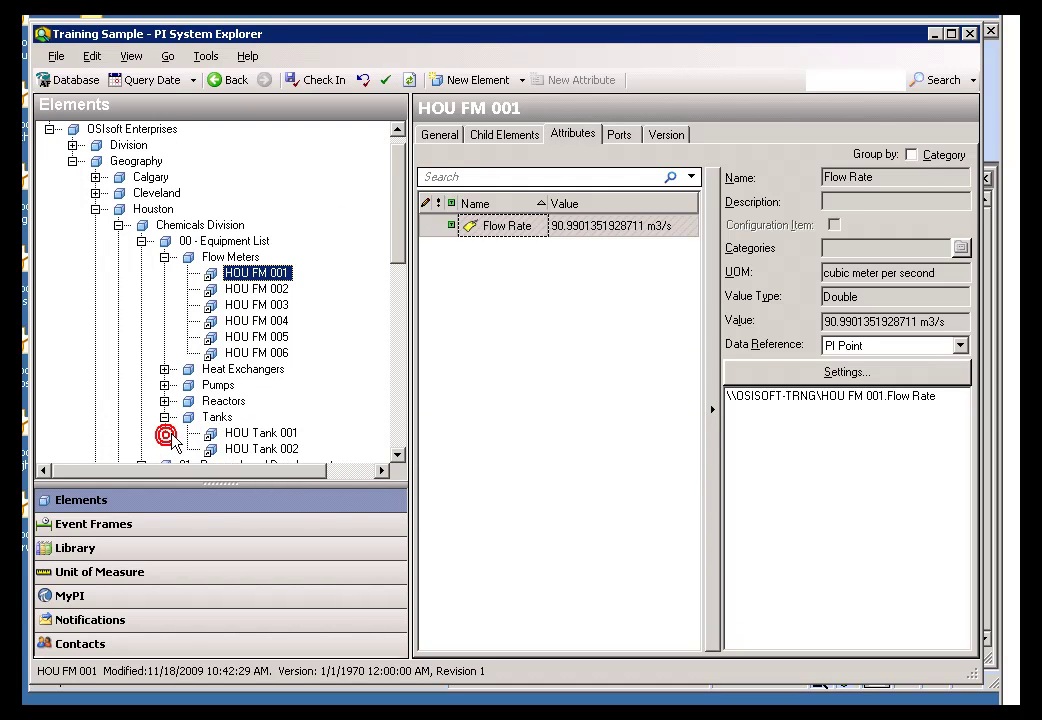
- Select HOU Tank 001 to list its seven attributes
{"action": "left_click", "coordinate": [239, 436]}
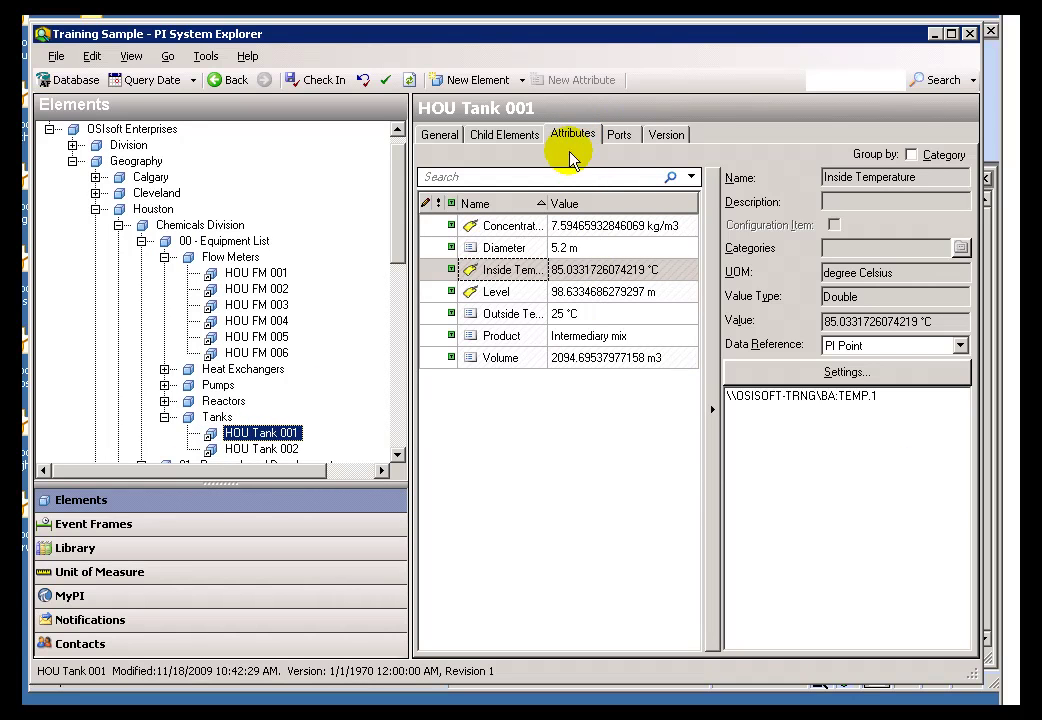
{"action": "left_click_drag", "start_coordinate": [401, 248], "coordinate": [401, 254]}
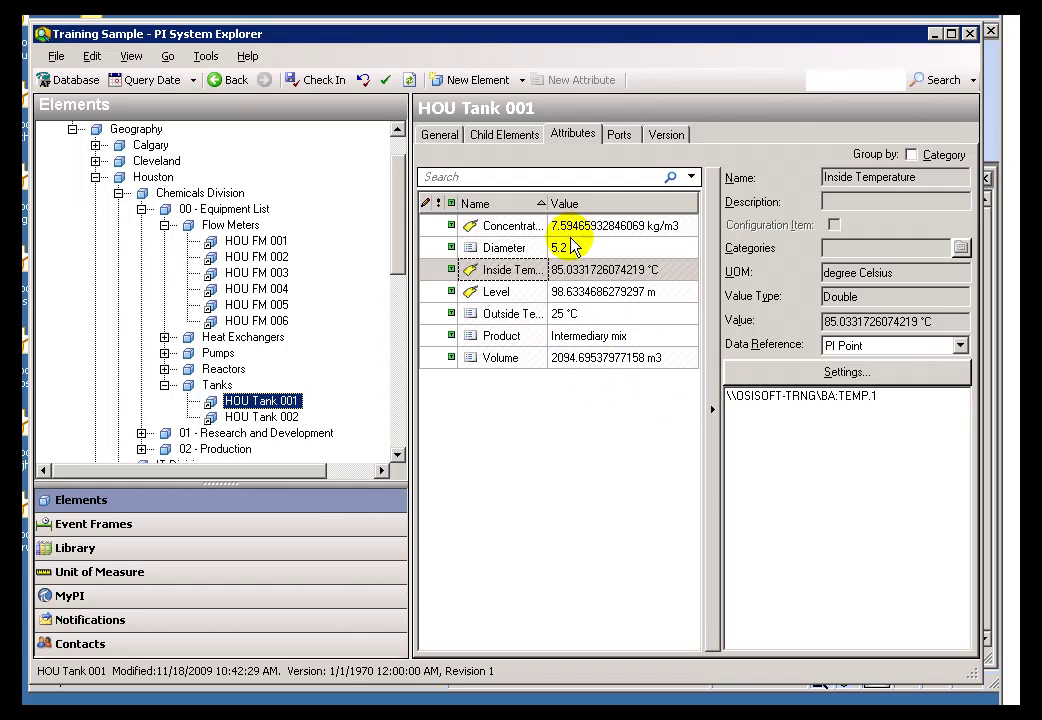
{"action": "mouse_move", "coordinate": [575, 255]}
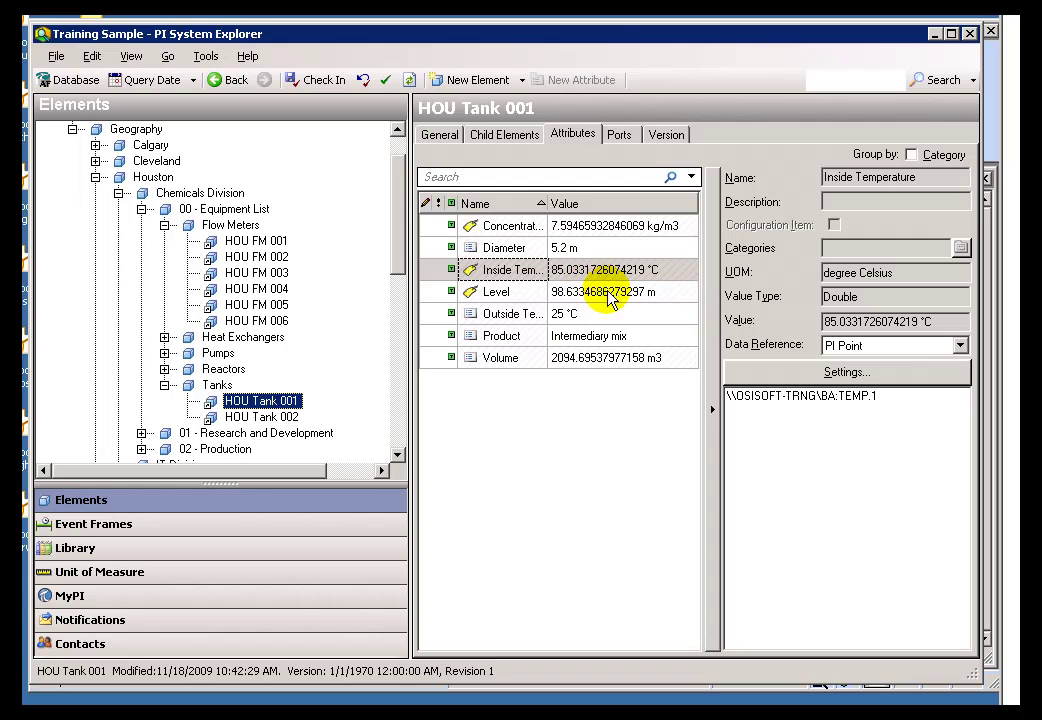
- Inspect the Product, Outside Temperature, Volume formula and Level PI point (BA:CONC.1) attribute details
{"action": "left_click", "coordinate": [571, 334]}
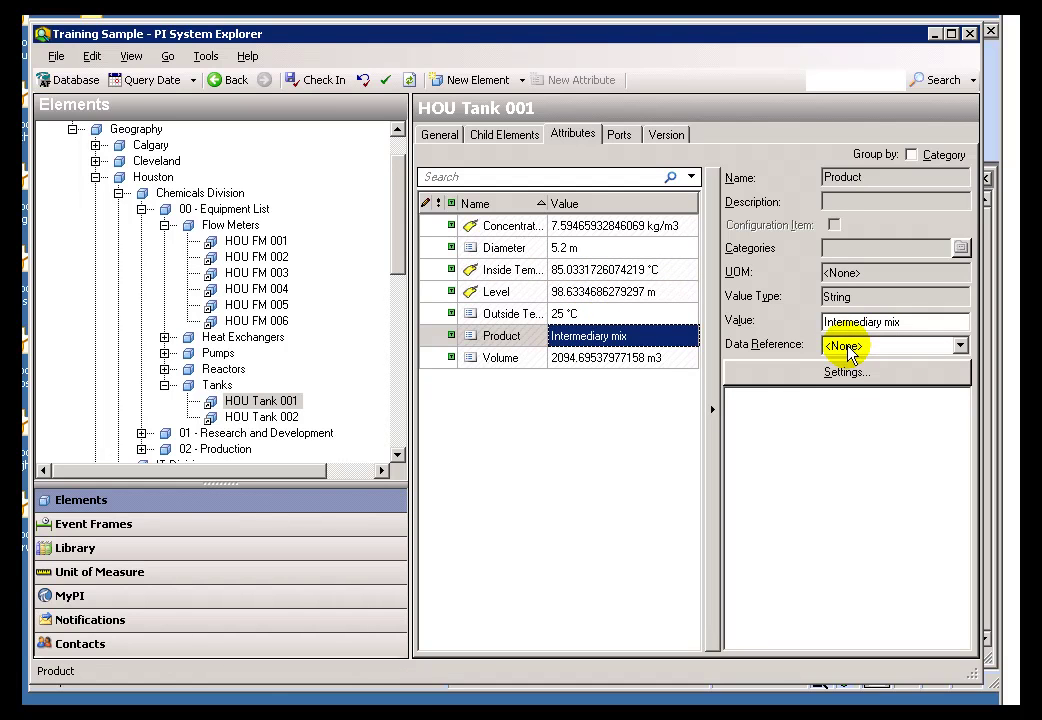
{"action": "left_click", "coordinate": [566, 315]}
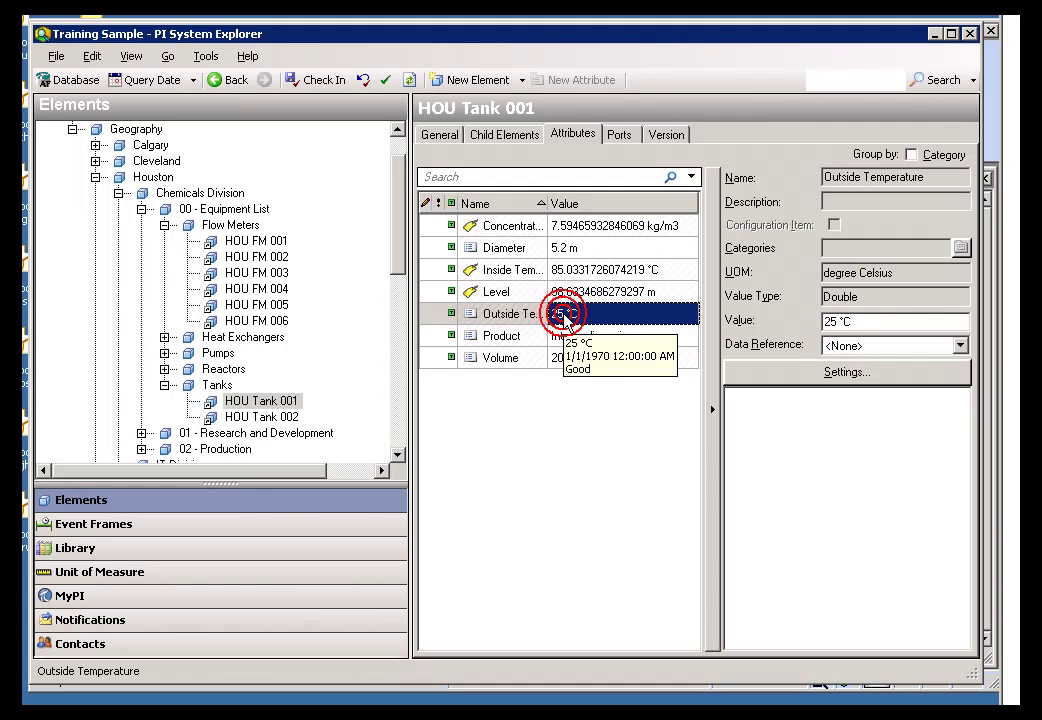
{"action": "left_click", "coordinate": [570, 358]}
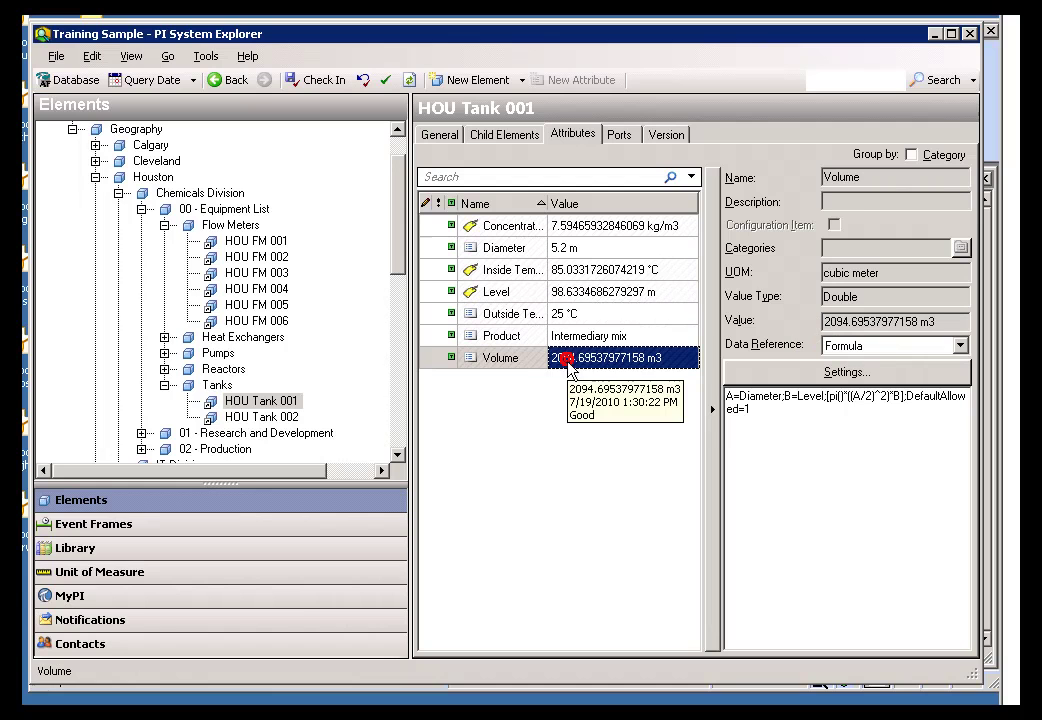
{"action": "left_click", "coordinate": [567, 293]}
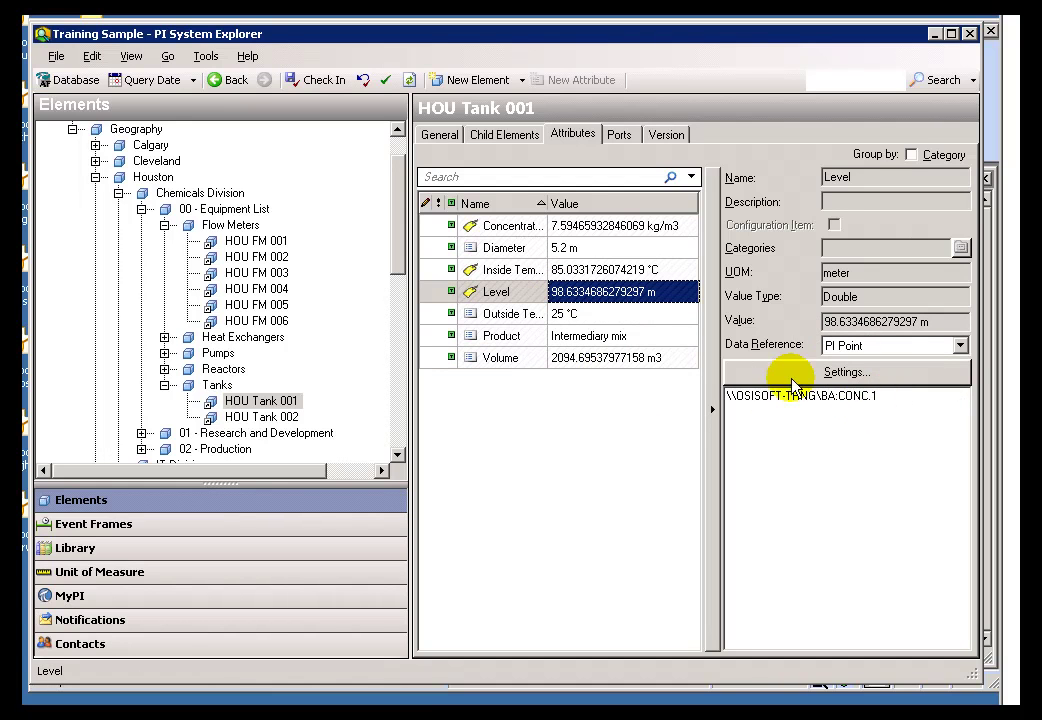